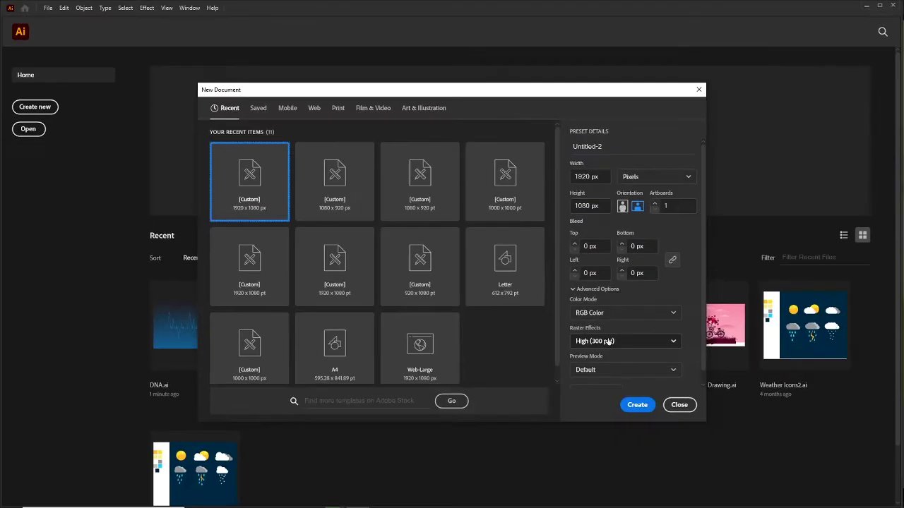
Step: Create a new blank 1920 × 1080 px RGB document
{"action": "left_click", "coordinate": [637, 405]}
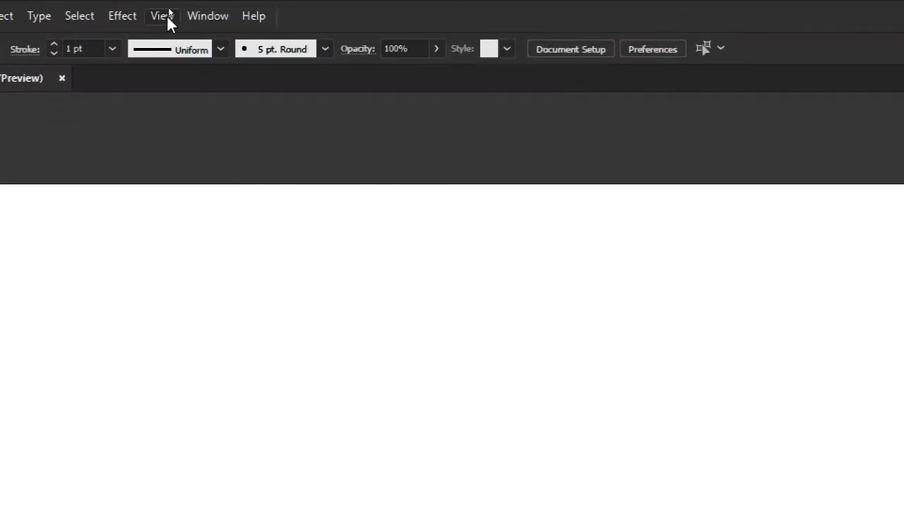
Step: Show the grid and ready the Pen tool with fill set to None, zoomed in
{"action": "left_click", "coordinate": [168, 9]}
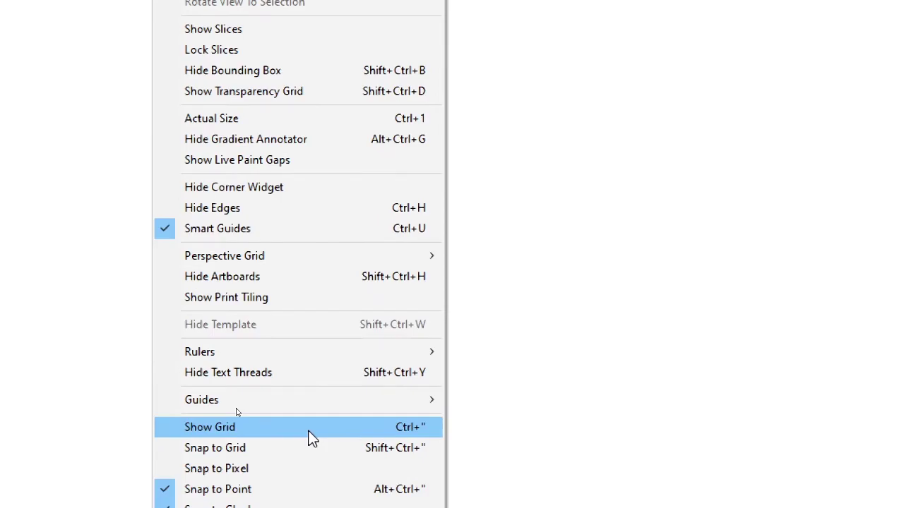
{"action": "left_click", "coordinate": [309, 432]}
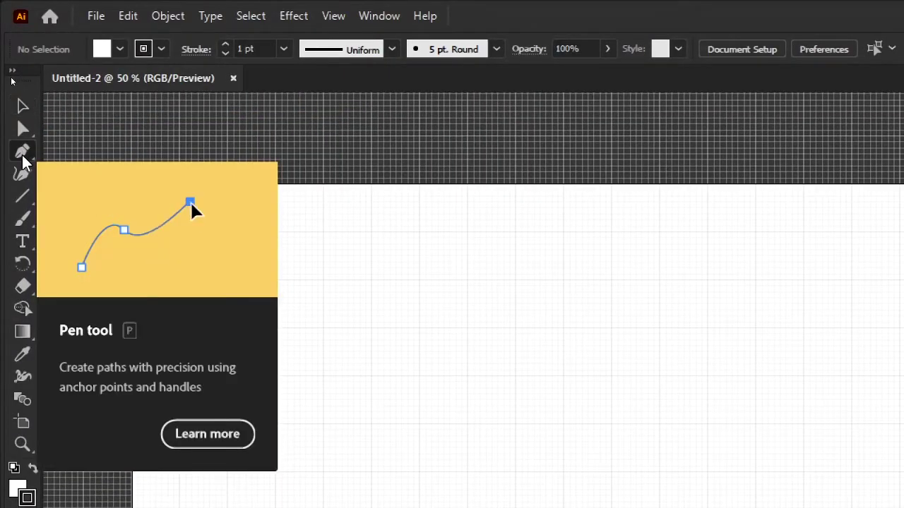
{"action": "left_click", "coordinate": [22, 151]}
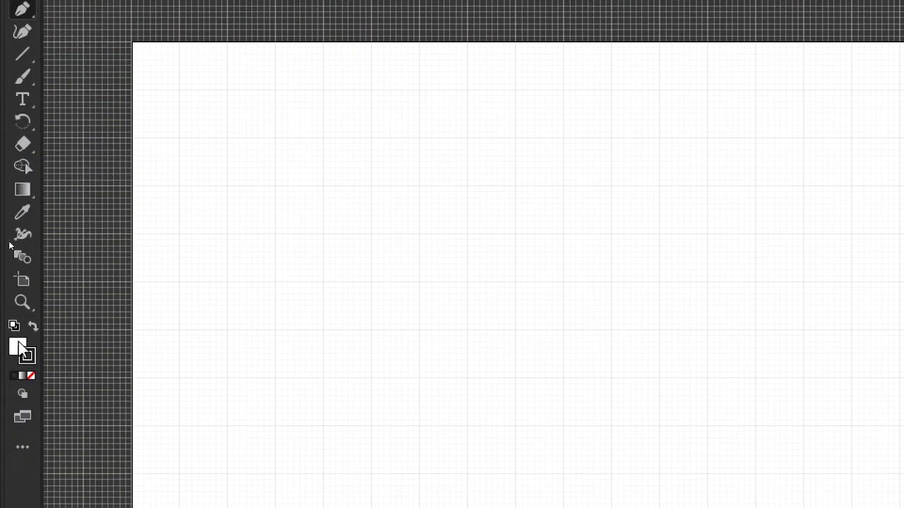
{"action": "left_click", "coordinate": [17, 344]}
{"action": "left_click", "coordinate": [31, 376]}
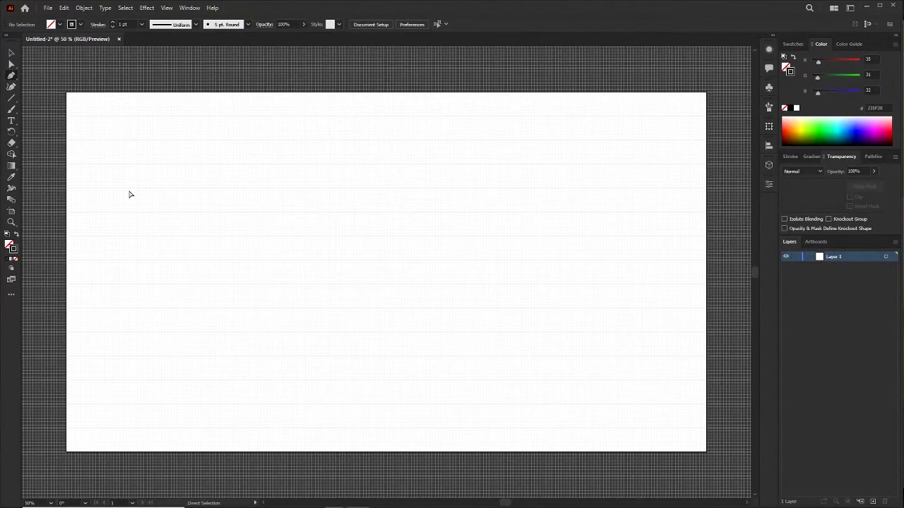
{"action": "scroll", "coordinate": [129, 194], "scroll_direction": "up", "scroll_amount": 1}
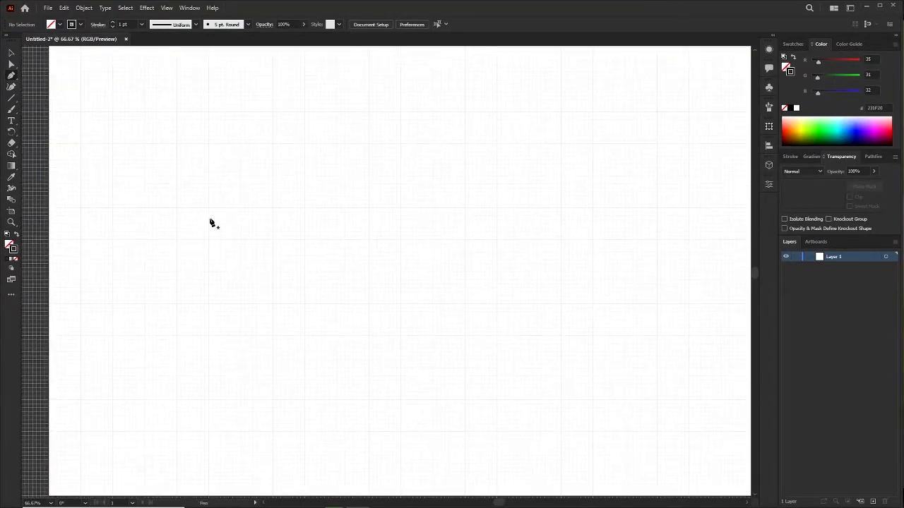
Step: Draw the flat left baseline, the first tall peak and a small zigzag after it
{"action": "left_click", "coordinate": [112, 271]}
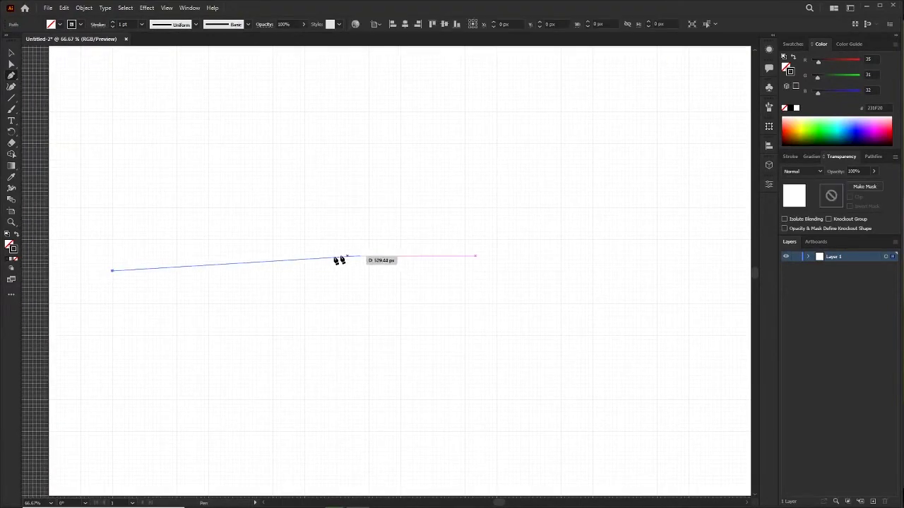
{"action": "left_click", "coordinate": [272, 271]}
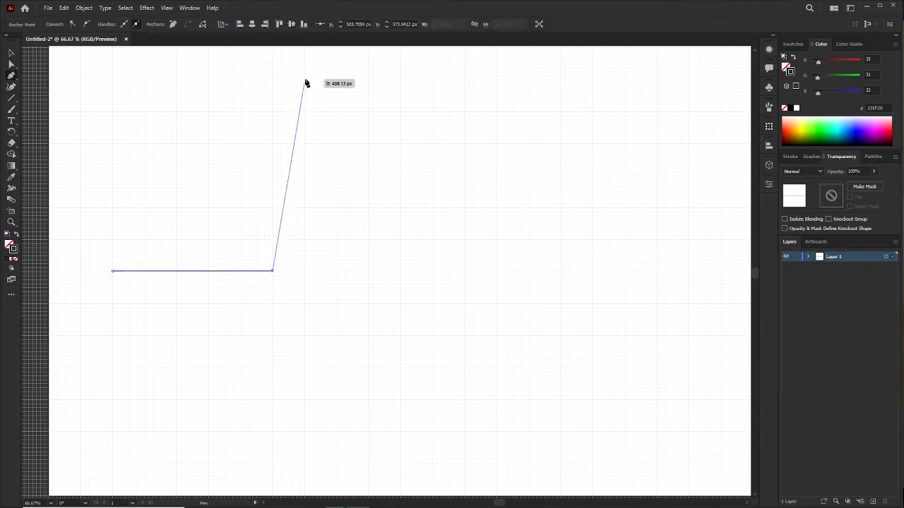
{"action": "left_click", "coordinate": [304, 78]}
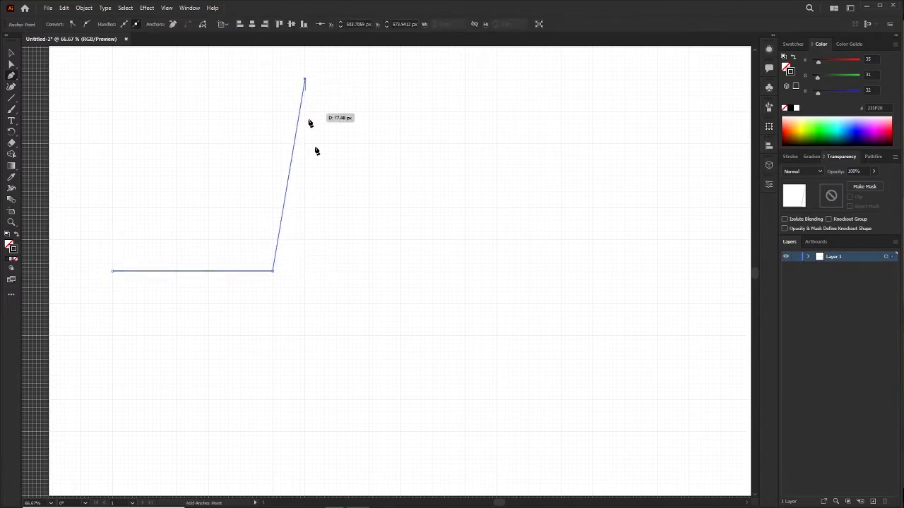
{"action": "left_click", "coordinate": [331, 271]}
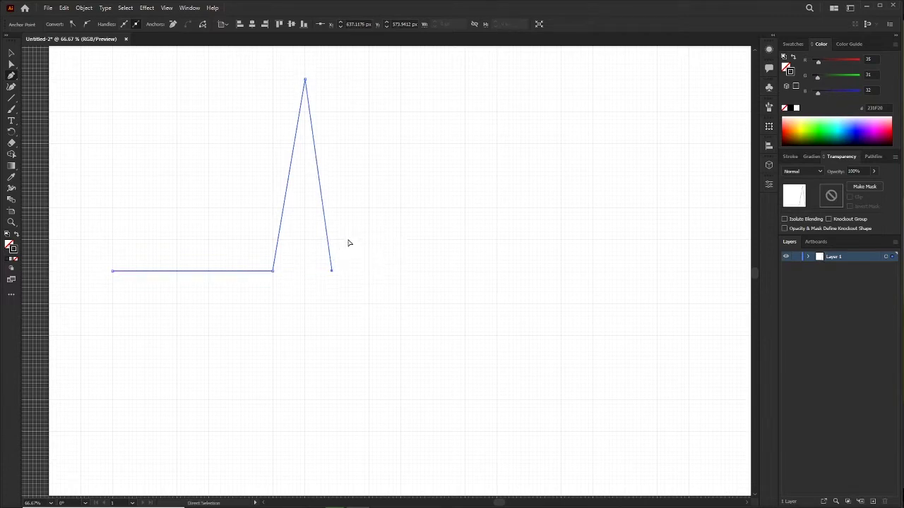
{"action": "key", "text": "ctrl+="}
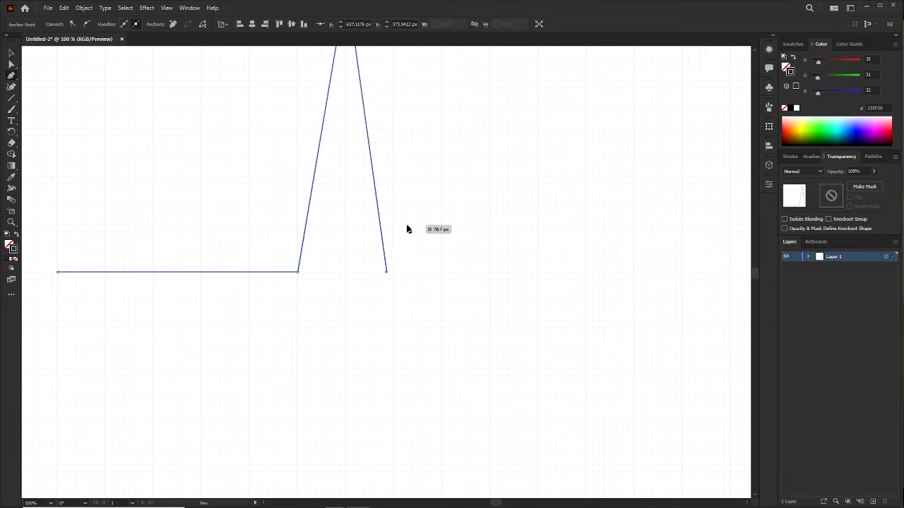
{"action": "left_click", "coordinate": [406, 226]}
{"action": "left_click", "coordinate": [418, 273]}
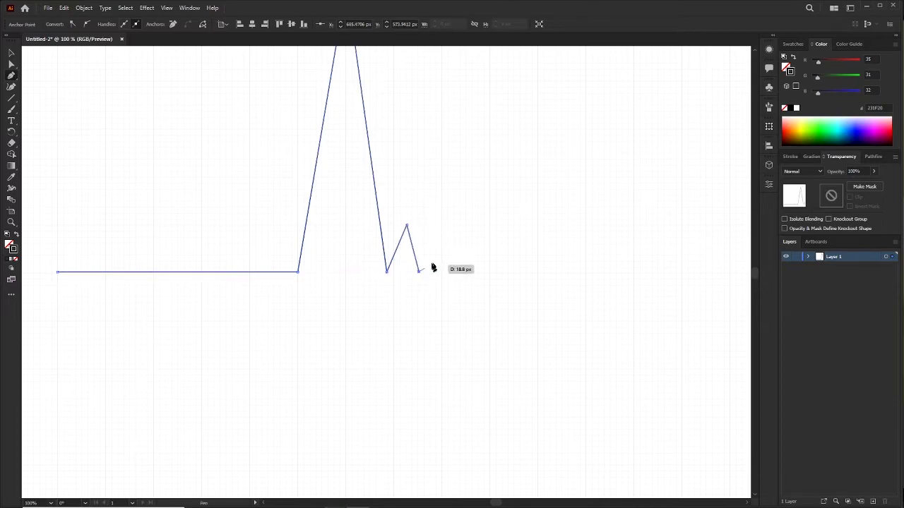
{"action": "left_click", "coordinate": [430, 249]}
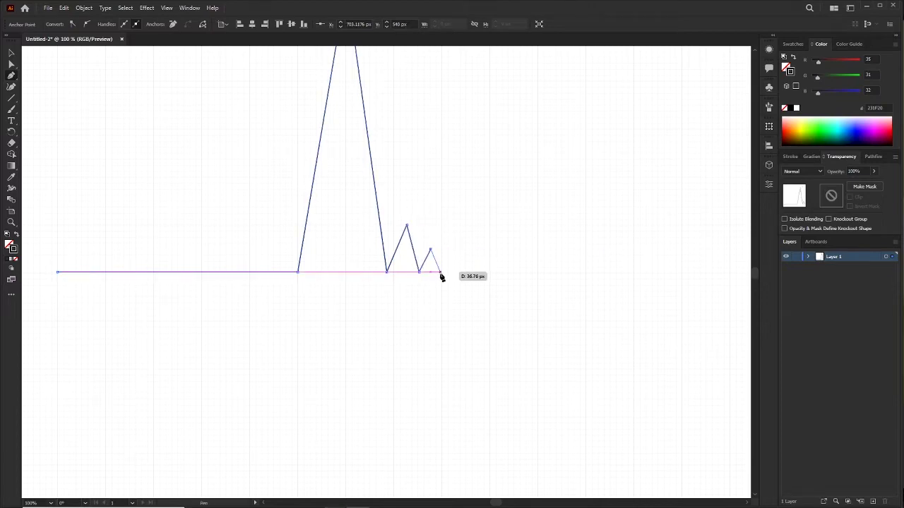
{"action": "left_click", "coordinate": [439, 272]}
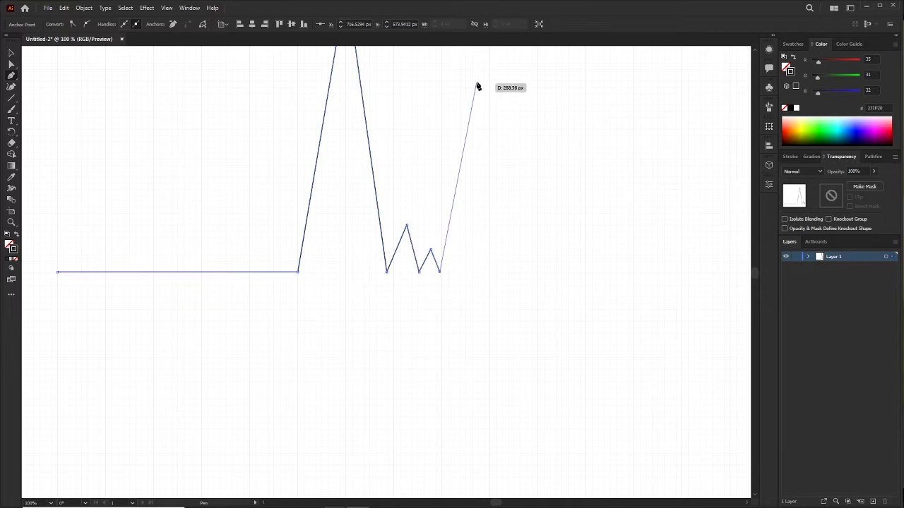
Step: Add the second tall peak, then a deep dip below the baseline
{"action": "left_click", "coordinate": [490, 82]}
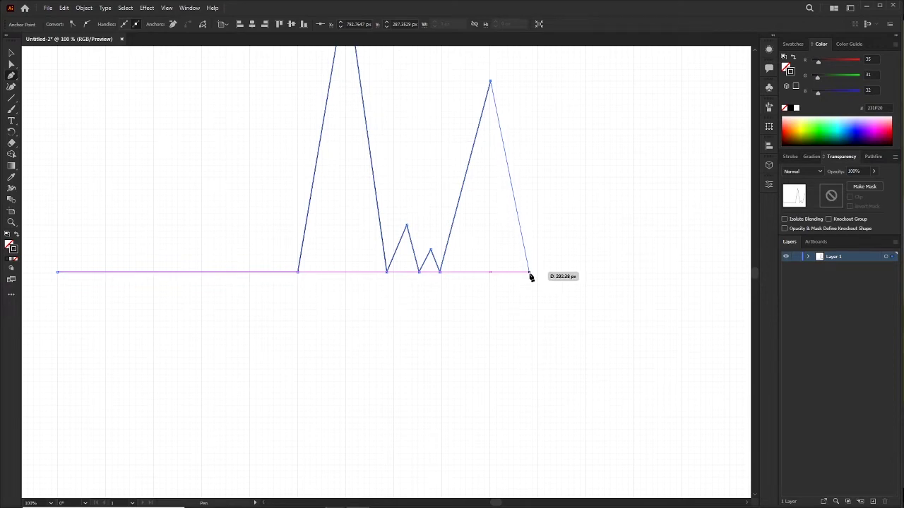
{"action": "left_click", "coordinate": [532, 272]}
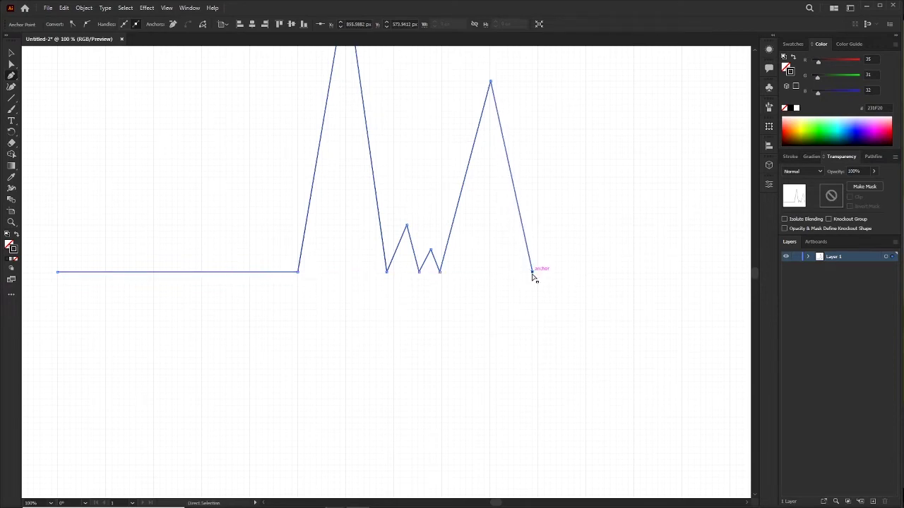
{"action": "key", "text": "ctrl+minus"}
{"action": "key", "text": "ctrl+minus"}
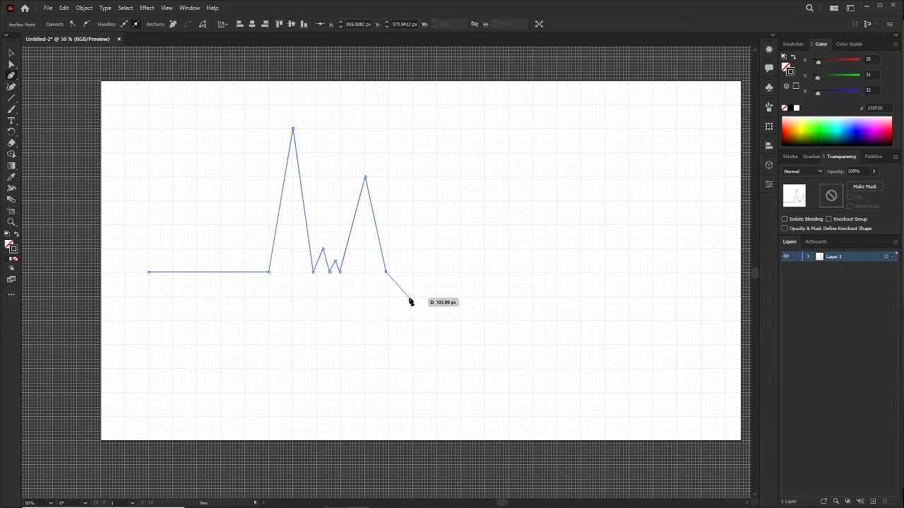
{"action": "left_click", "coordinate": [401, 273]}
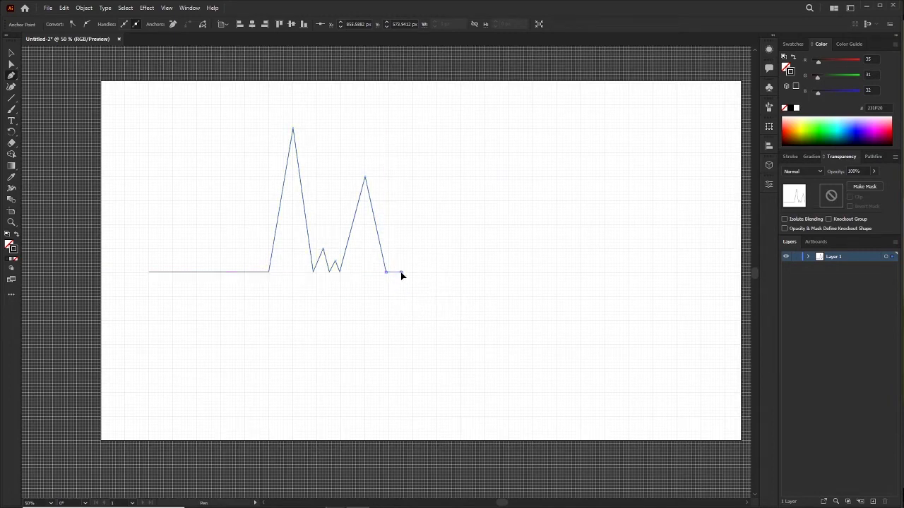
{"action": "left_click", "coordinate": [428, 343]}
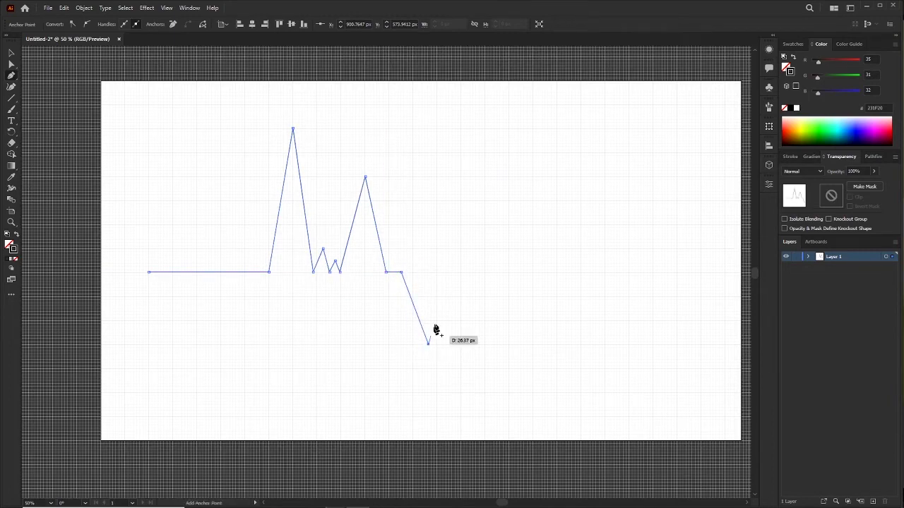
{"action": "left_click", "coordinate": [448, 273]}
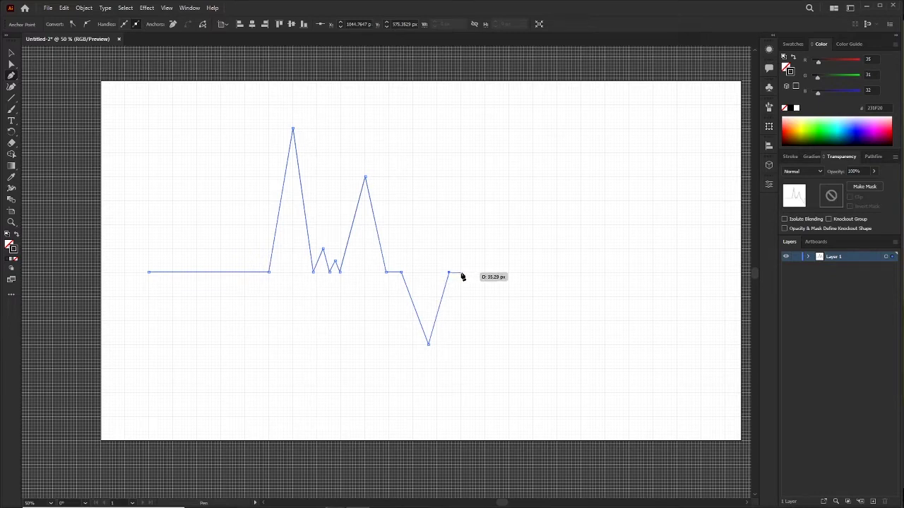
{"action": "left_click", "coordinate": [460, 273]}
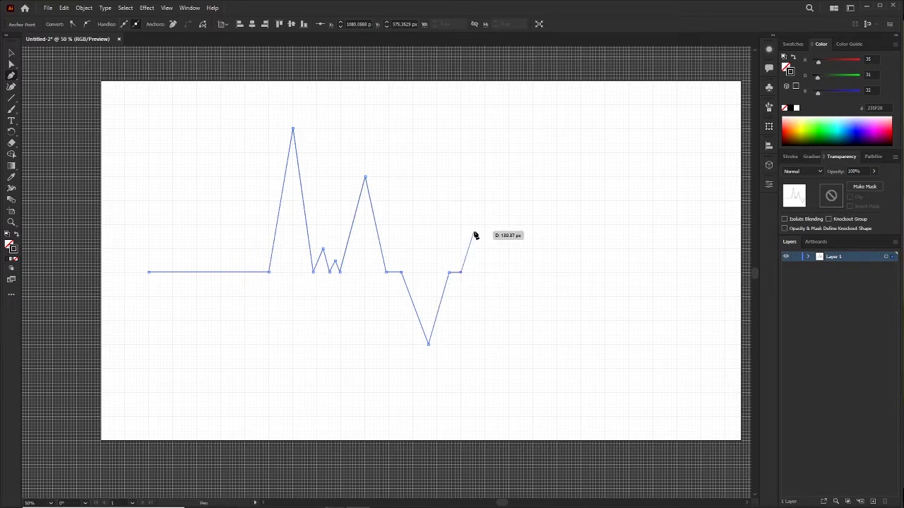
Step: Add the closing small peaks and a flat tail, then finish and deselect the path
{"action": "left_click", "coordinate": [474, 233]}
{"action": "key", "text": "ctrl+plus"}
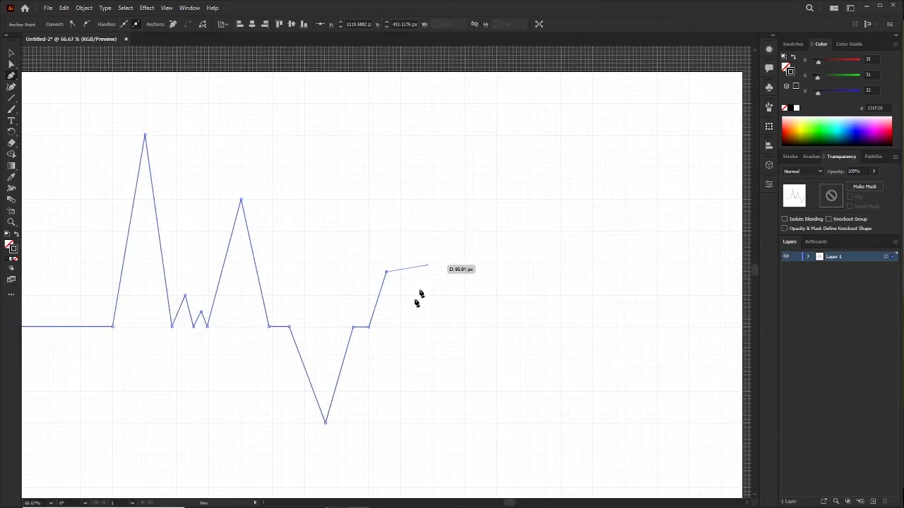
{"action": "left_click", "coordinate": [399, 327]}
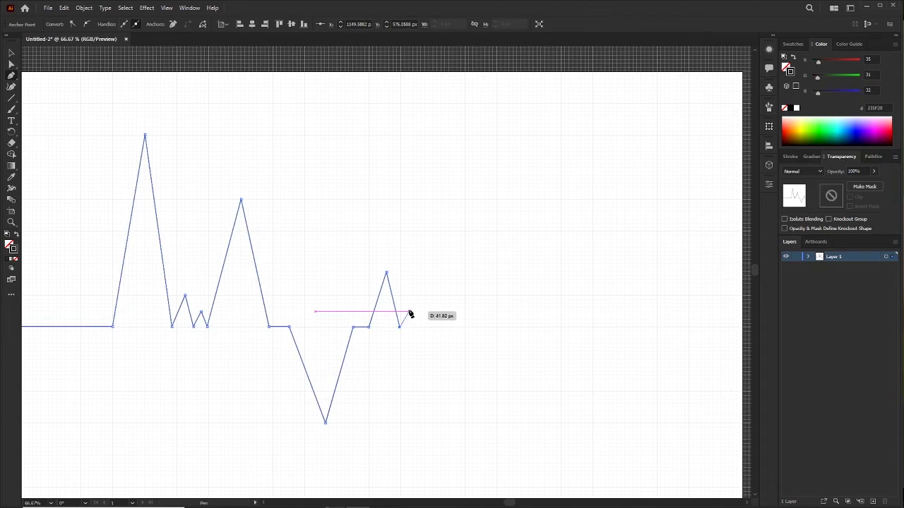
{"action": "left_click", "coordinate": [408, 311]}
{"action": "left_click", "coordinate": [415, 327]}
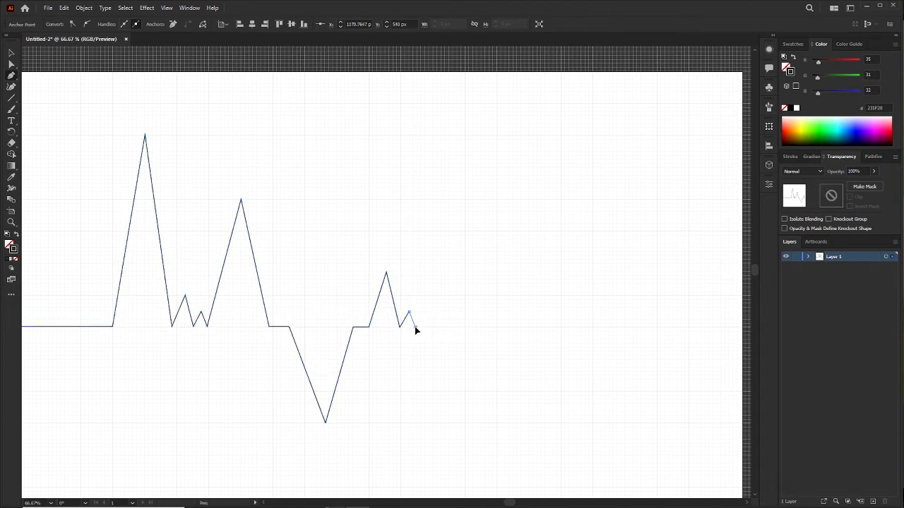
{"action": "left_click", "coordinate": [433, 264]}
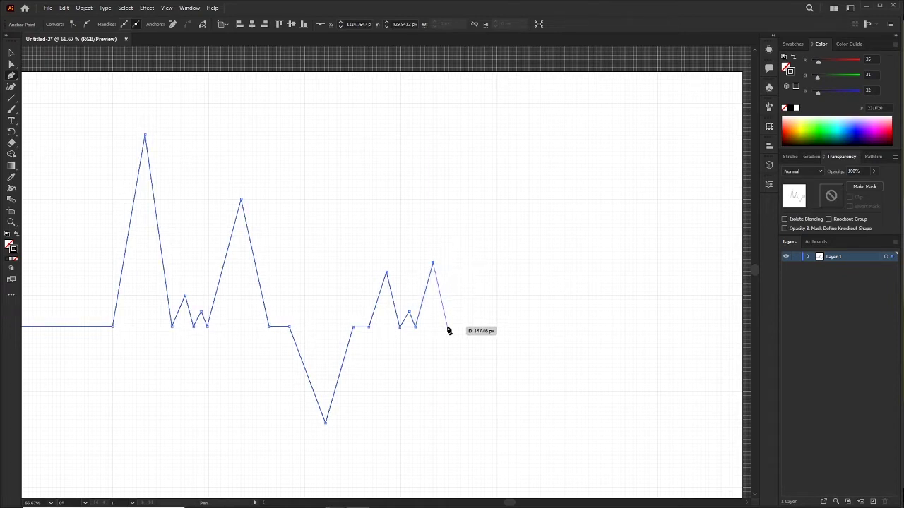
{"action": "left_click", "coordinate": [448, 328]}
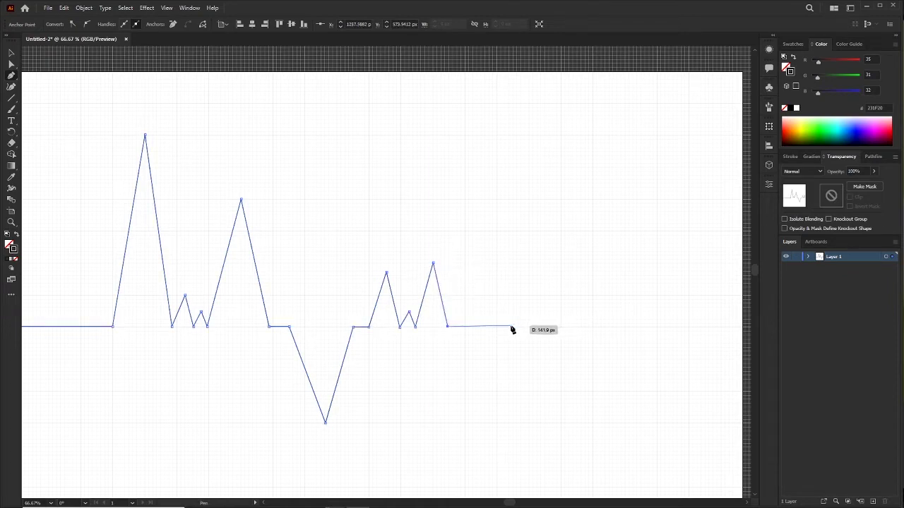
{"action": "left_click", "coordinate": [512, 328]}
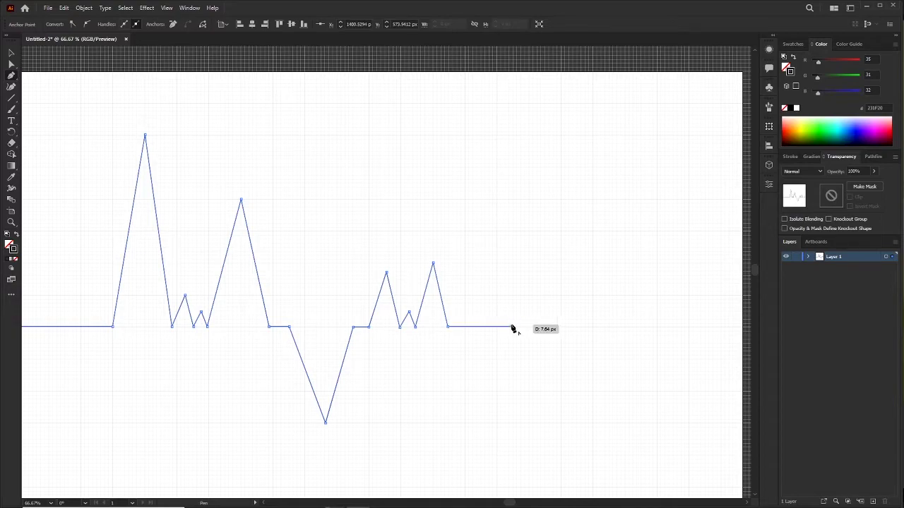
{"action": "left_click", "coordinate": [506, 294], "text": "ctrl"}
{"action": "key", "text": "ctrl+minus"}
{"action": "key", "text": "ctrl+minus"}
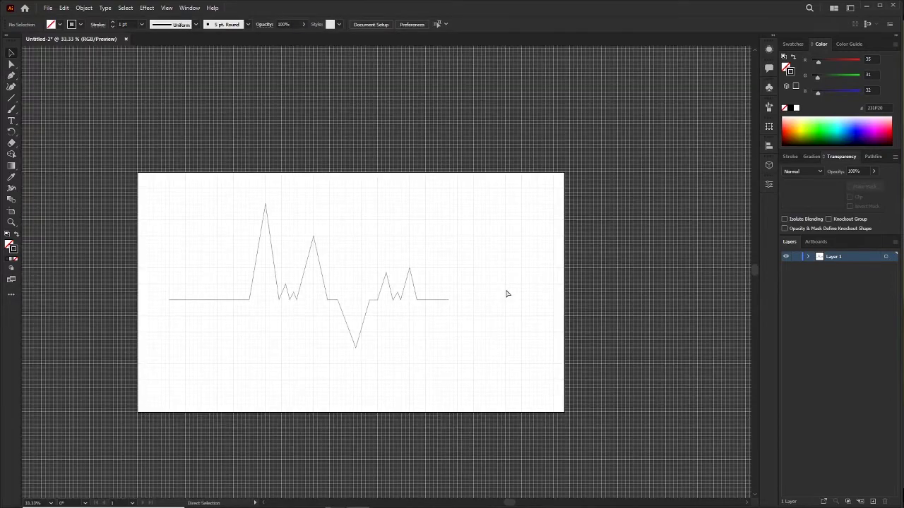
Step: Pan to the heartbeat line and hide the grid through the View menu
{"action": "key", "text": "ctrl+plus"}
{"action": "mouse_move", "coordinate": [415, 329]}
{"action": "left_mouse_down"}
{"action": "mouse_move", "coordinate": [436, 313]}
{"action": "mouse_move", "coordinate": [494, 311]}
{"action": "left_mouse_up"}
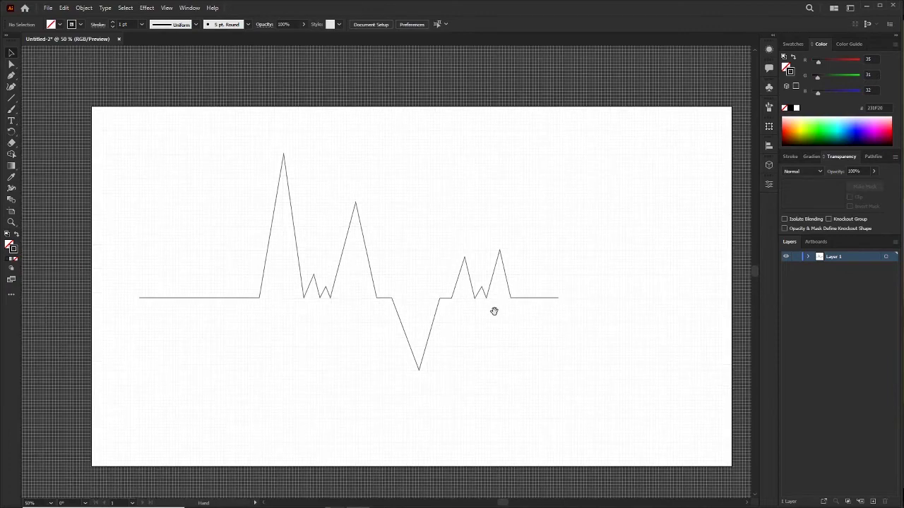
{"action": "left_click", "coordinate": [436, 318]}
{"action": "left_click", "coordinate": [385, 137]}
{"action": "left_click", "coordinate": [167, 7]}
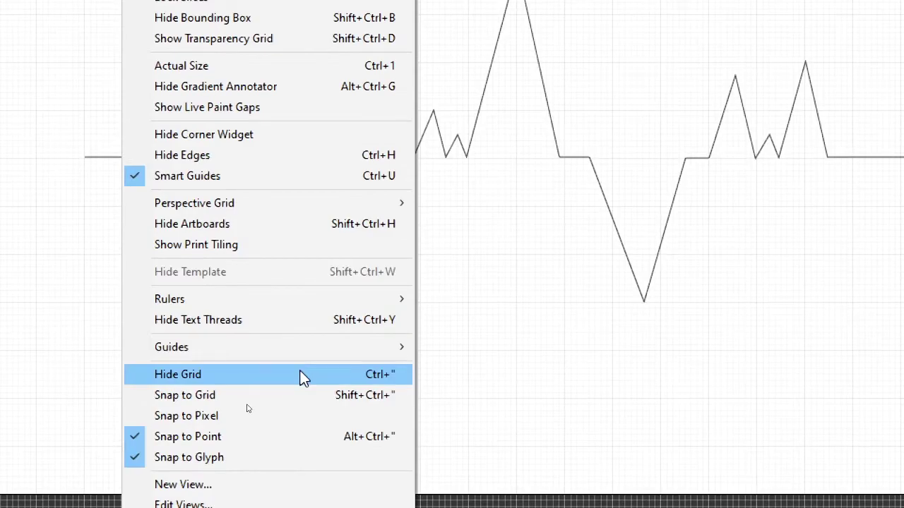
{"action": "left_click", "coordinate": [302, 377]}
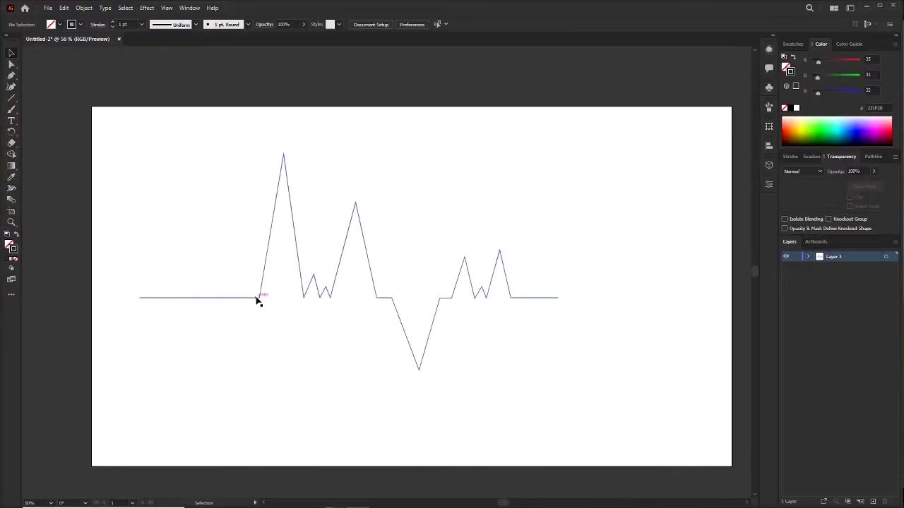
{"action": "left_click", "coordinate": [257, 301]}
Step: Draw an artboard-sized rectangle with no stroke
{"action": "left_click", "coordinate": [11, 99]}
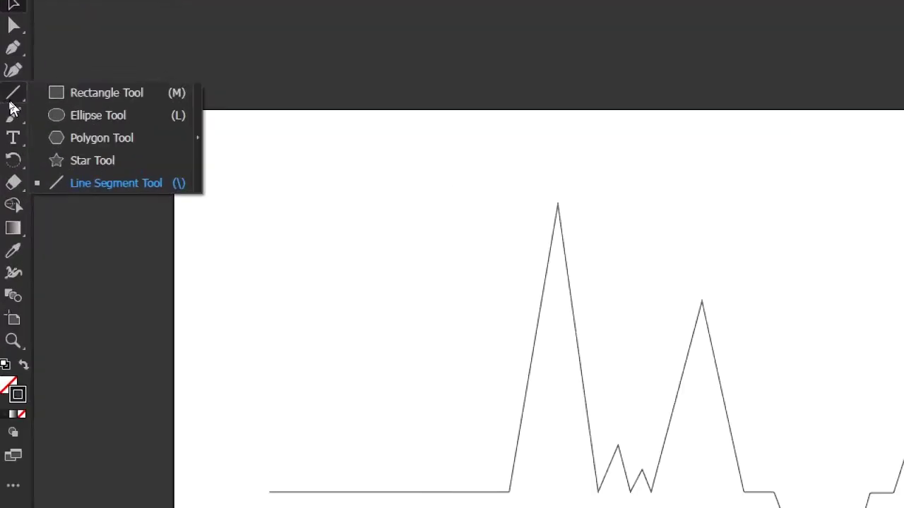
{"action": "left_click", "coordinate": [102, 93]}
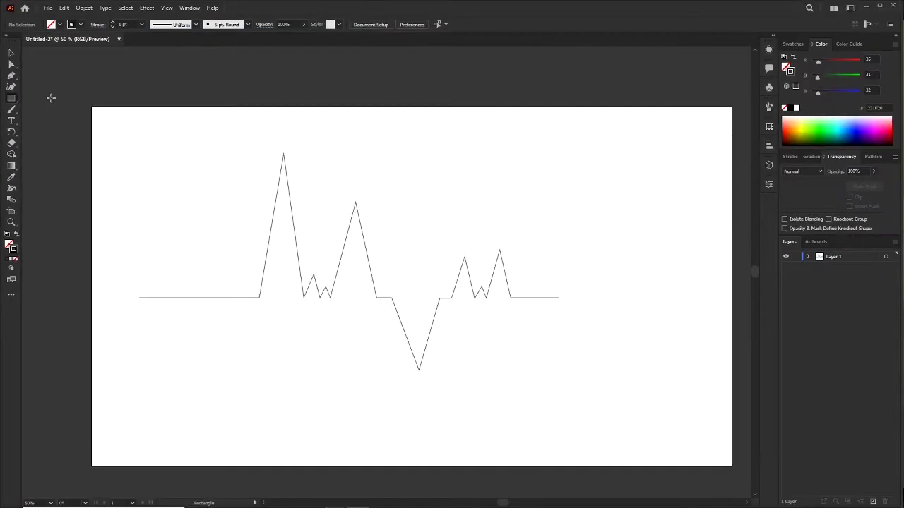
{"action": "left_click_drag", "start_coordinate": [91, 104], "coordinate": [732, 465]}
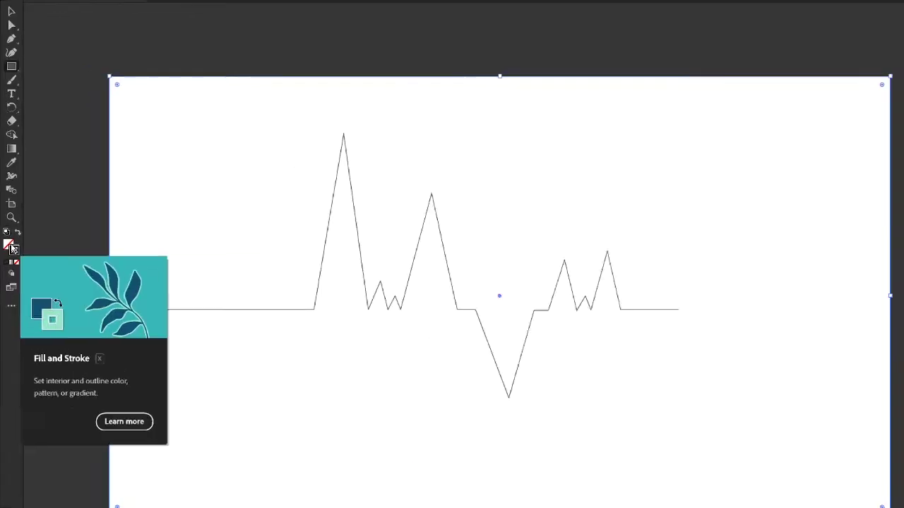
{"action": "left_click", "coordinate": [31, 264]}
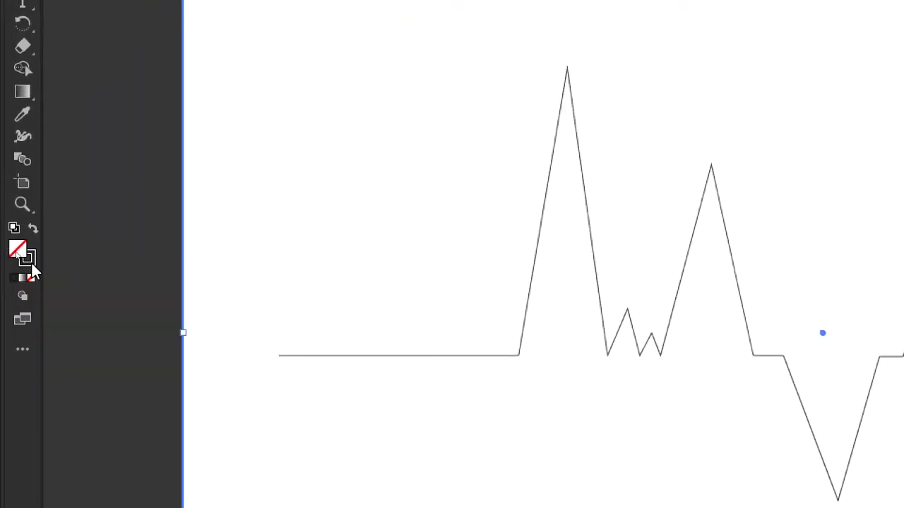
{"action": "left_click", "coordinate": [17, 253]}
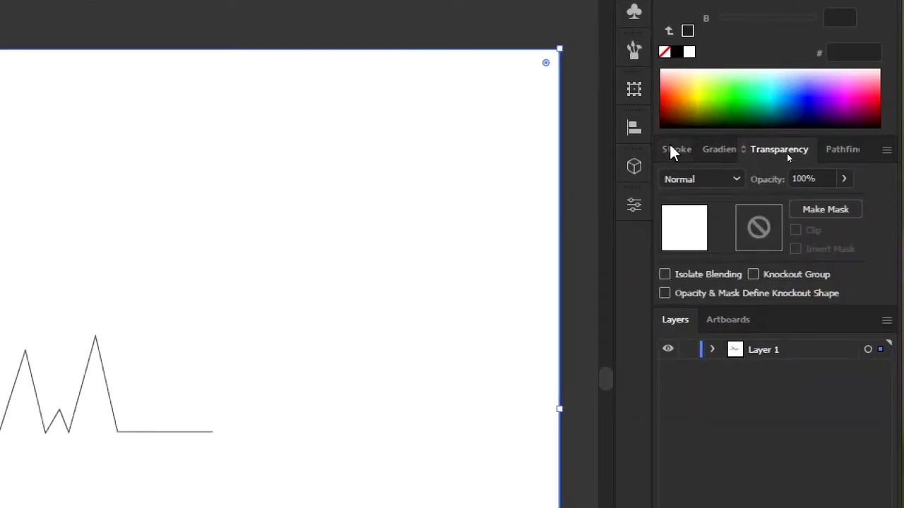
Step: Fill the rectangle with a vertical, reversed gradient, dark at the top, ending below the artboard
{"action": "left_click", "coordinate": [718, 149]}
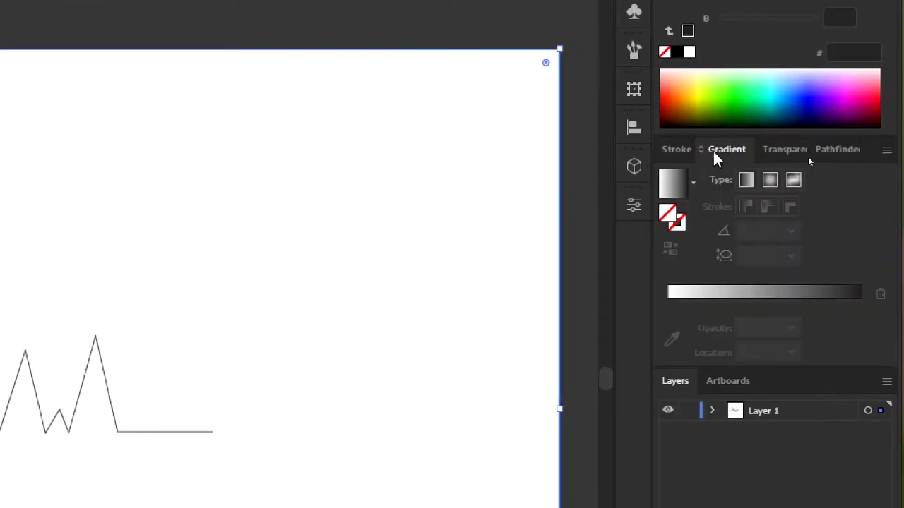
{"action": "left_click", "coordinate": [674, 185]}
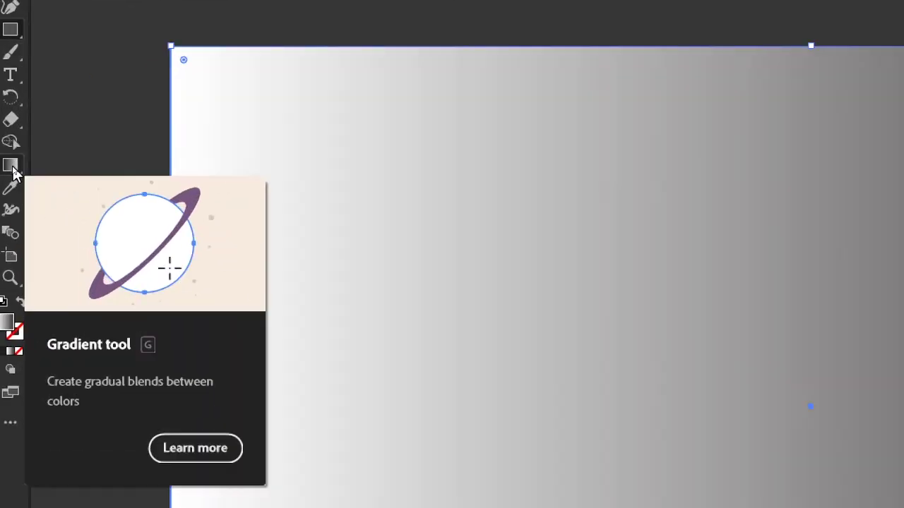
{"action": "left_click", "coordinate": [12, 168]}
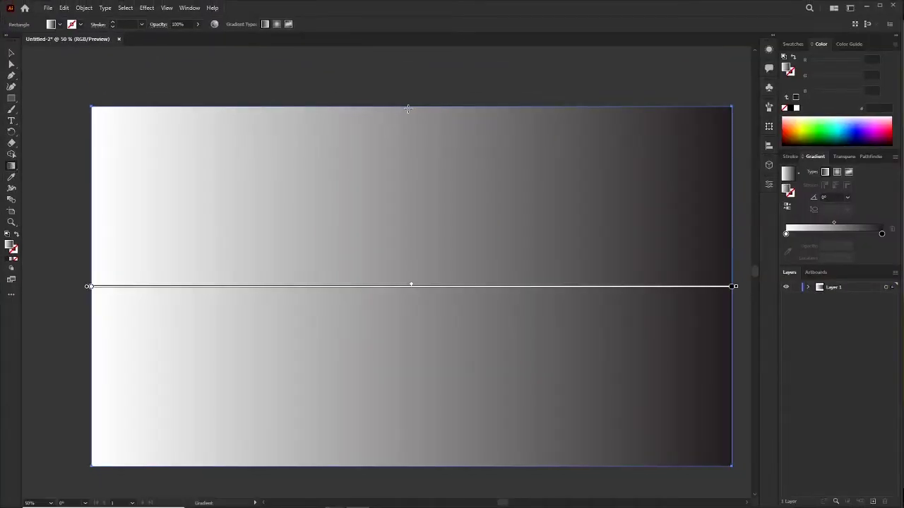
{"action": "left_click_drag", "start_coordinate": [408, 106], "coordinate": [411, 465]}
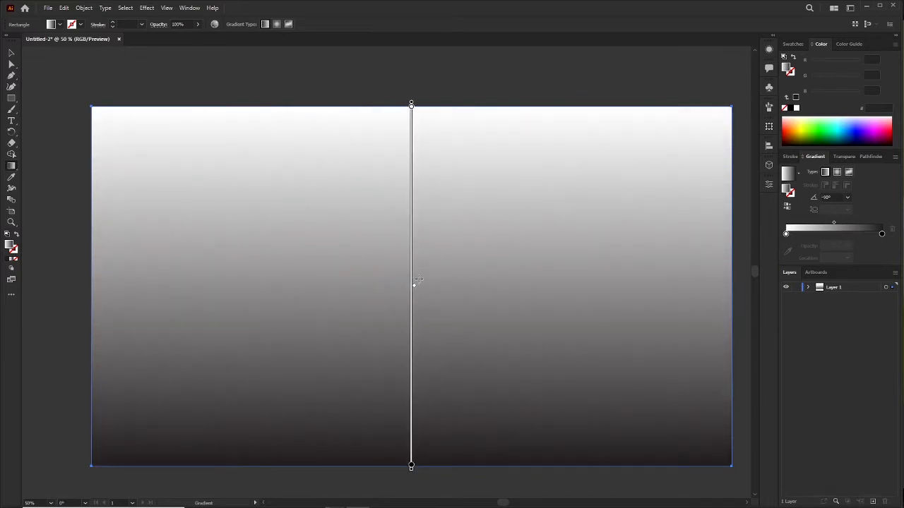
{"action": "left_click_drag", "start_coordinate": [414, 289], "coordinate": [414, 203]}
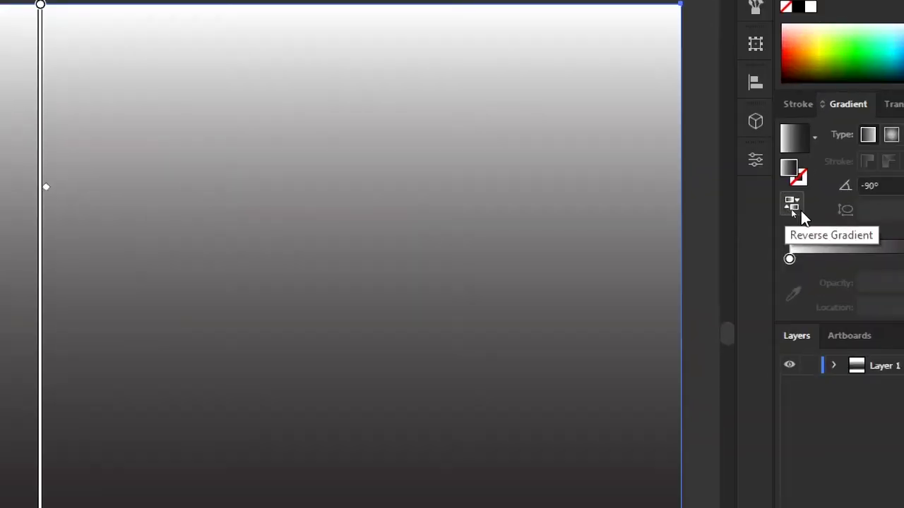
{"action": "left_click", "coordinate": [799, 209]}
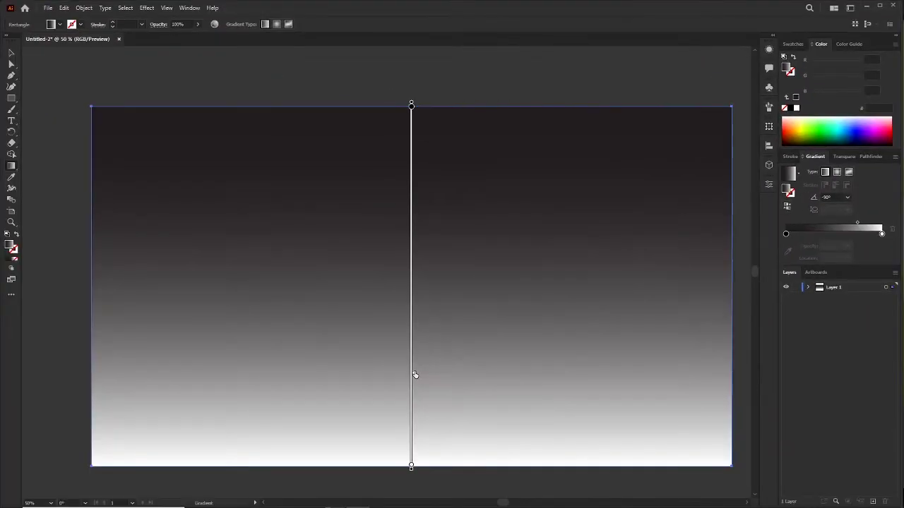
{"action": "mouse_move", "coordinate": [415, 375]}
{"action": "left_mouse_down"}
{"action": "mouse_move", "coordinate": [411, 308]}
{"action": "mouse_move", "coordinate": [414, 346]}
{"action": "left_mouse_up"}
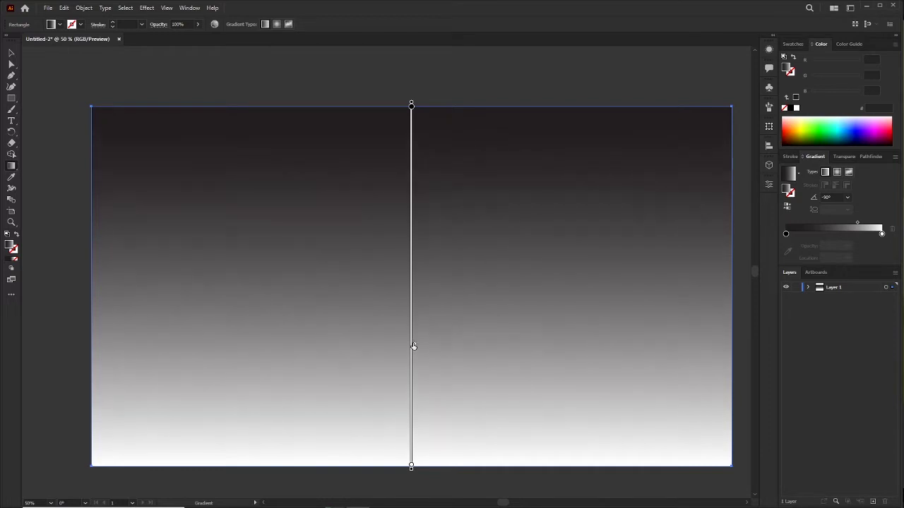
{"action": "key", "text": "ctrl+minus"}
{"action": "mouse_move", "coordinate": [389, 153]}
{"action": "left_mouse_down"}
{"action": "mouse_move", "coordinate": [384, 111]}
{"action": "mouse_move", "coordinate": [385, 118]}
{"action": "left_mouse_up"}
{"action": "left_click_drag", "start_coordinate": [385, 360], "coordinate": [385, 481]}
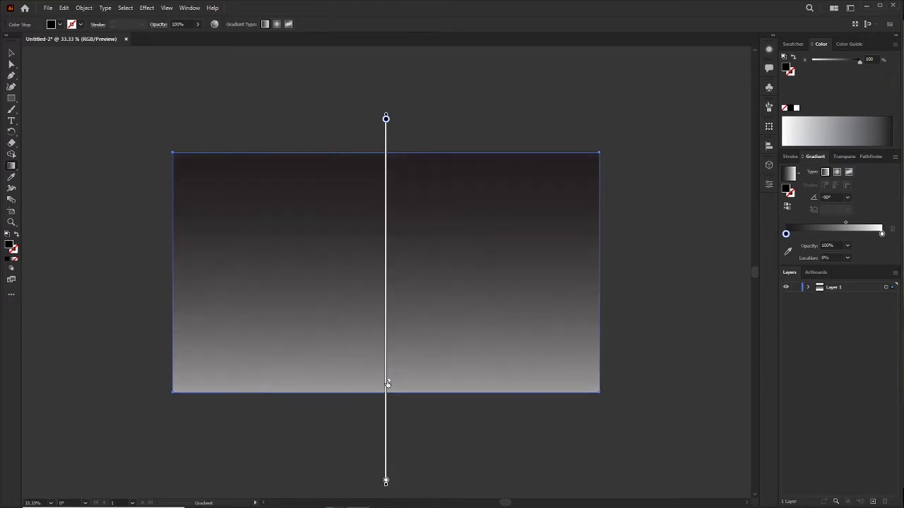
{"action": "left_click_drag", "start_coordinate": [387, 384], "coordinate": [388, 381]}
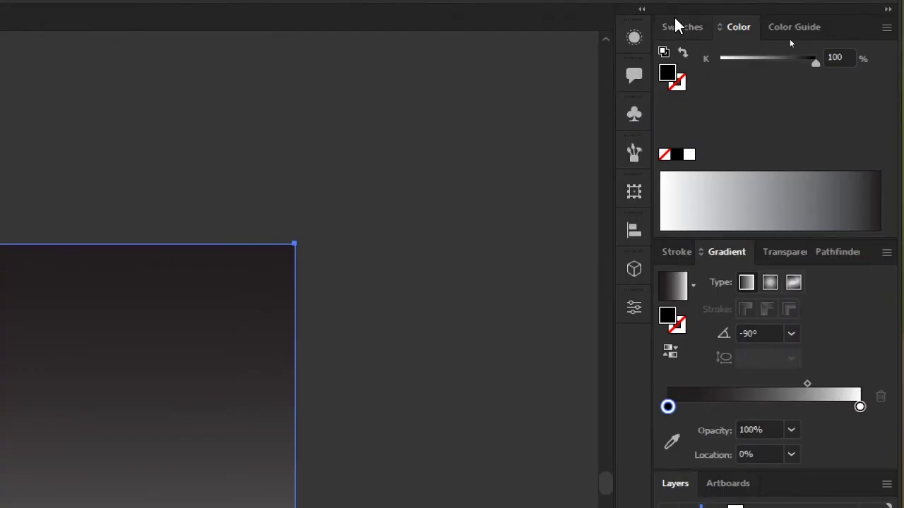
Step: Make the gradient's bottom stop blue, then deselect the background rectangle
{"action": "left_click", "coordinate": [793, 44]}
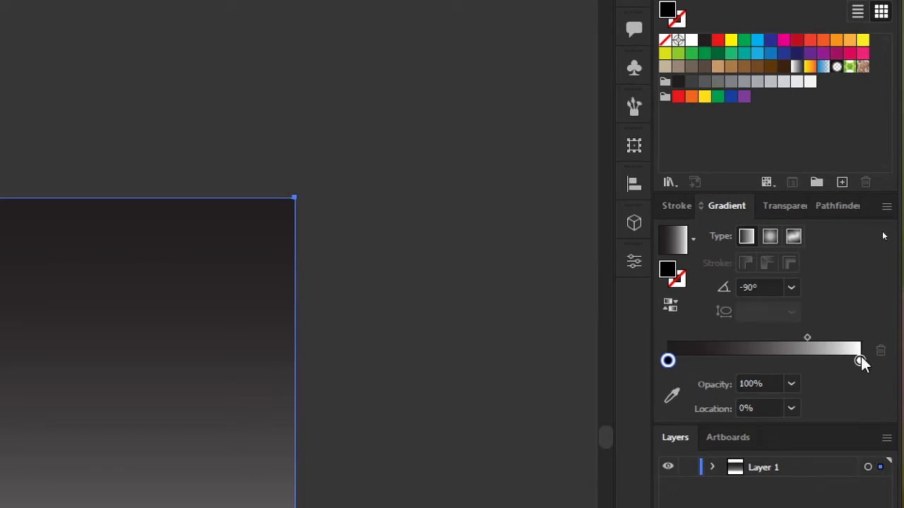
{"action": "left_click", "coordinate": [861, 362]}
{"action": "mouse_move", "coordinate": [771, 53]}
{"action": "left_mouse_down"}
{"action": "mouse_move", "coordinate": [885, 368]}
{"action": "mouse_move", "coordinate": [862, 363]}
{"action": "left_mouse_up"}
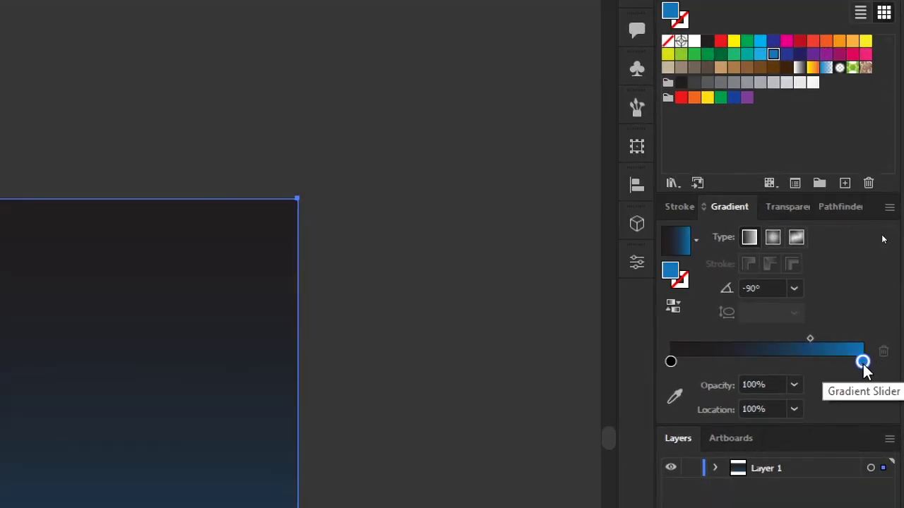
{"action": "key", "text": "g"}
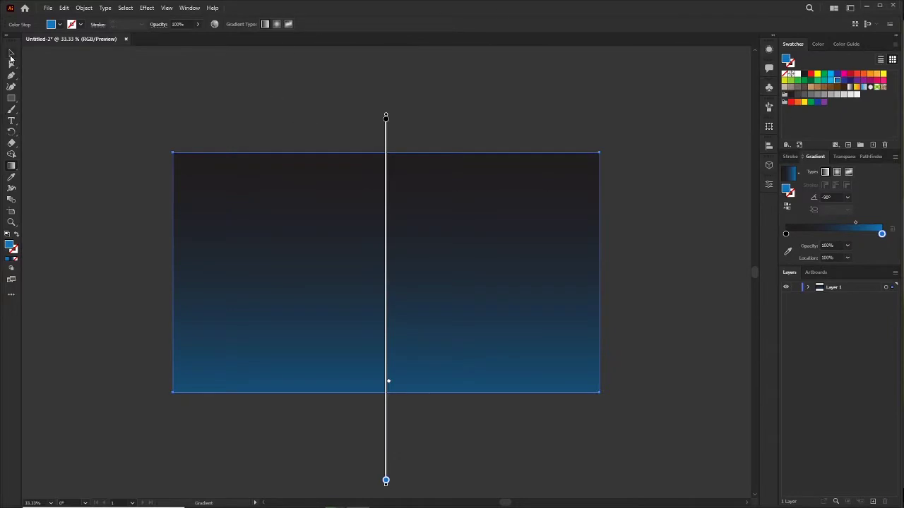
{"action": "left_click", "coordinate": [11, 54]}
{"action": "left_click", "coordinate": [129, 148]}
Step: Move the rectangle below the path in Layer 1 and rename it Background
{"action": "left_click", "coordinate": [809, 287]}
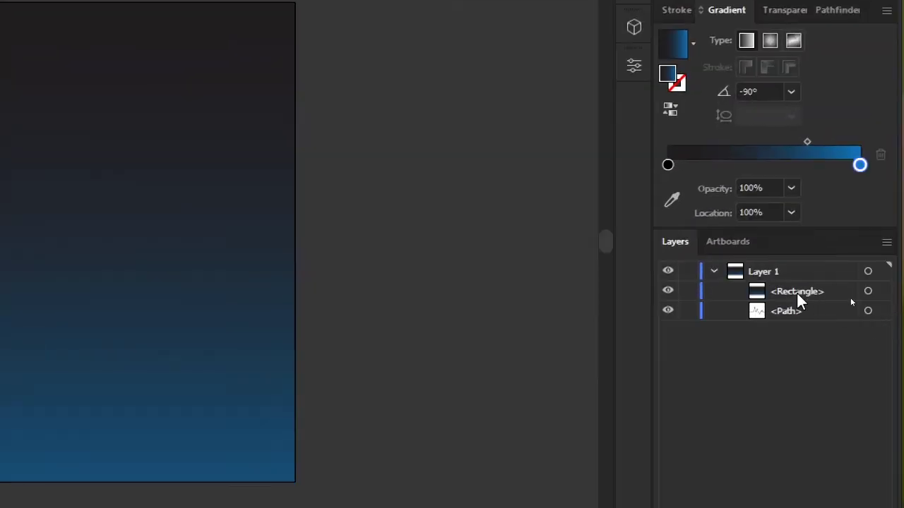
{"action": "left_click_drag", "start_coordinate": [850, 301], "coordinate": [851, 317]}
{"action": "left_click", "coordinate": [850, 297]}
{"action": "left_click", "coordinate": [854, 311]}
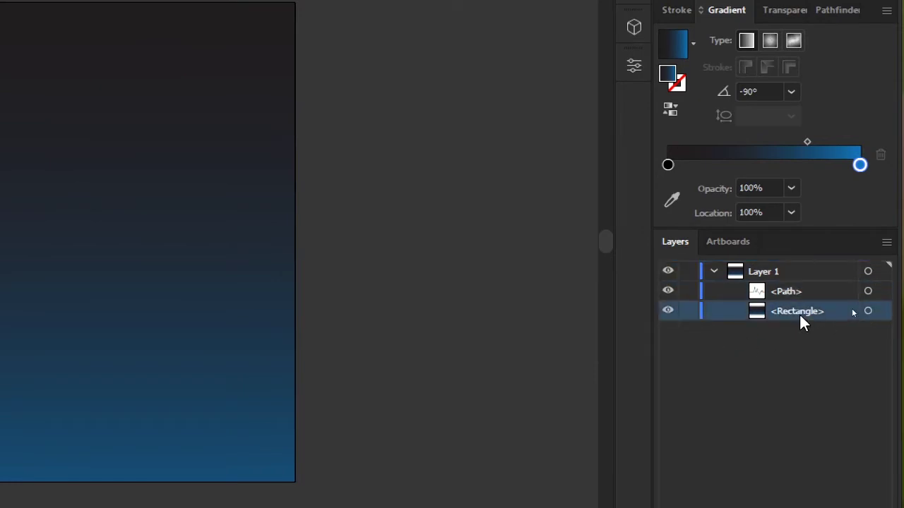
{"action": "type", "text": "Background"}
{"action": "key", "text": "Return"}
Step: Rename the heartbeat path layer entry to DNA Path
{"action": "left_click", "coordinate": [797, 296]}
{"action": "double_click", "coordinate": [786, 297]}
{"action": "type", "text": "DNA Path"}
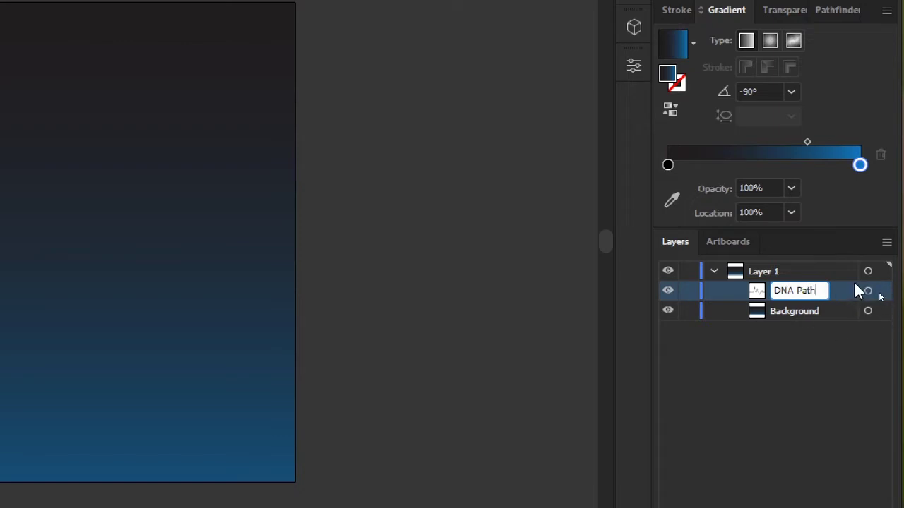
{"action": "key", "text": "Return"}
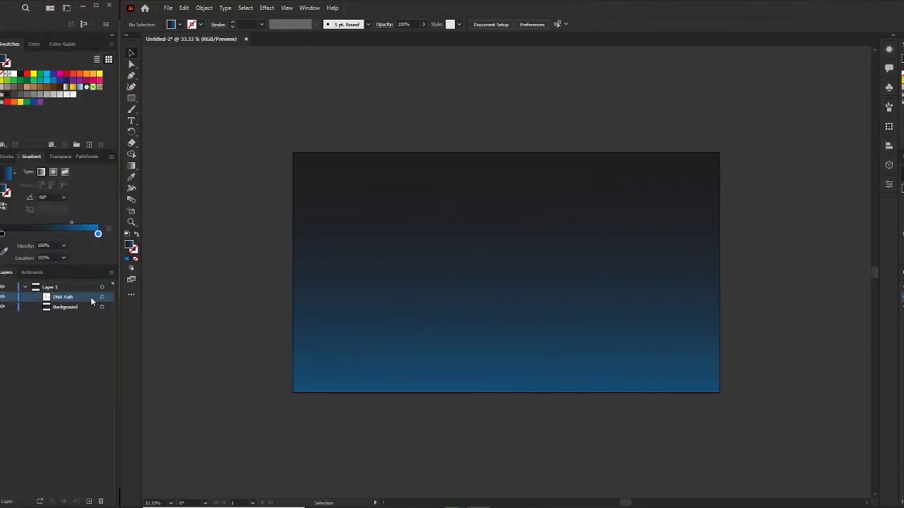
Step: Give the DNA Path a 27AAE1 blue stroke with no fill
{"action": "left_click", "coordinate": [283, 279]}
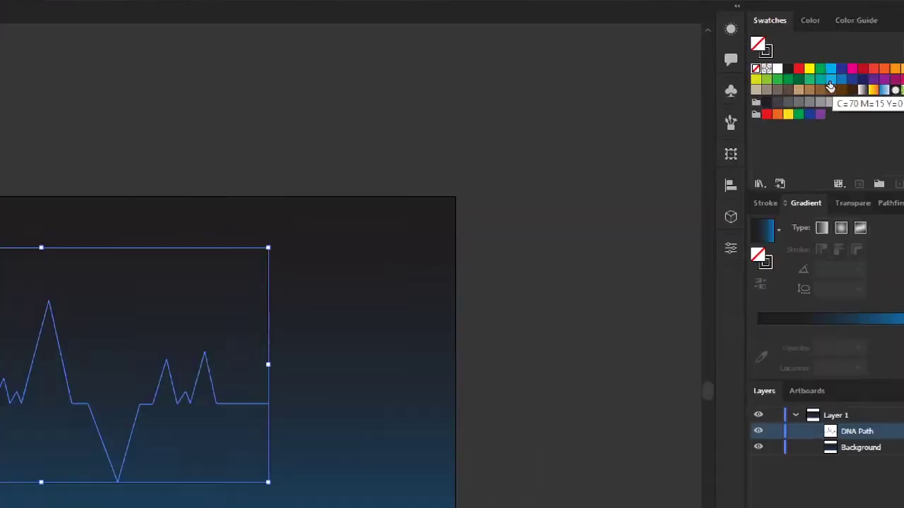
{"action": "left_click", "coordinate": [831, 84]}
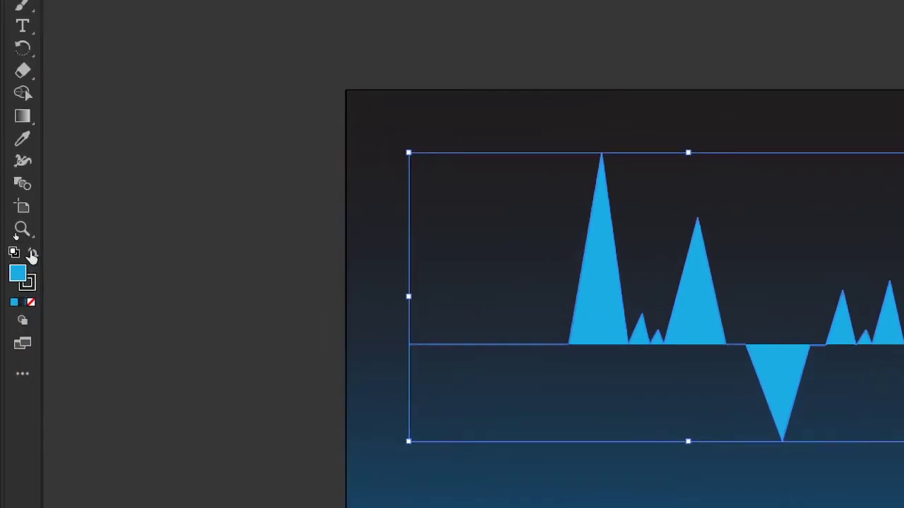
{"action": "left_click", "coordinate": [17, 234]}
{"action": "left_click", "coordinate": [29, 304]}
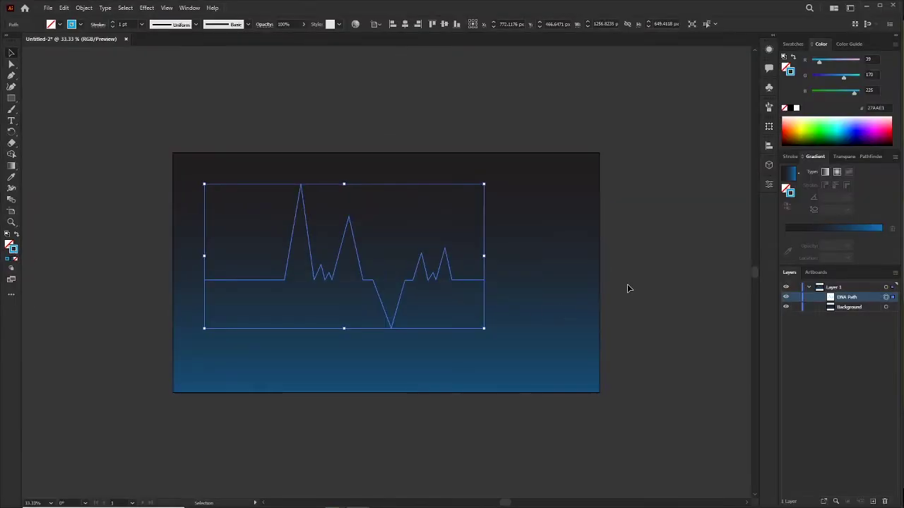
{"action": "left_click", "coordinate": [627, 286]}
Step: Narrow the heartbeat line horizontally to about 651 px wide
{"action": "left_click", "coordinate": [432, 277]}
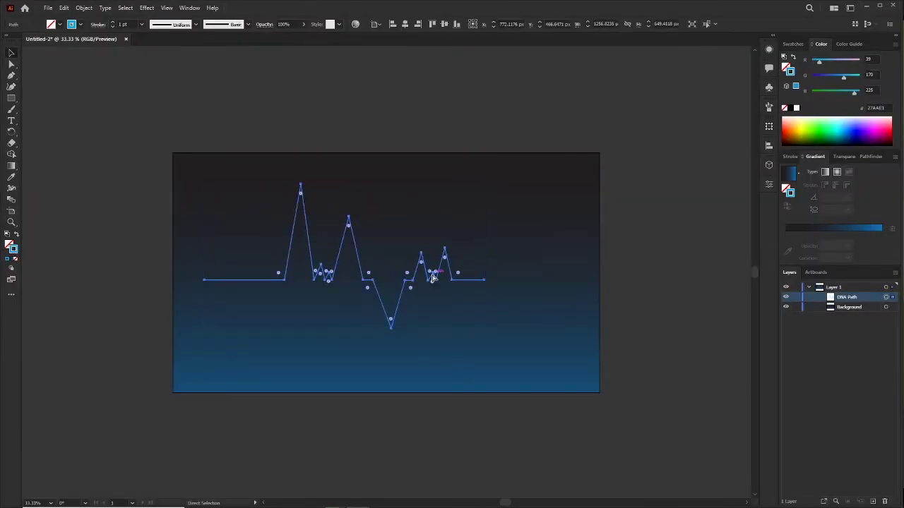
{"action": "key", "text": "ctrl+plus"}
{"action": "left_click_drag", "start_coordinate": [600, 278], "coordinate": [394, 278]}
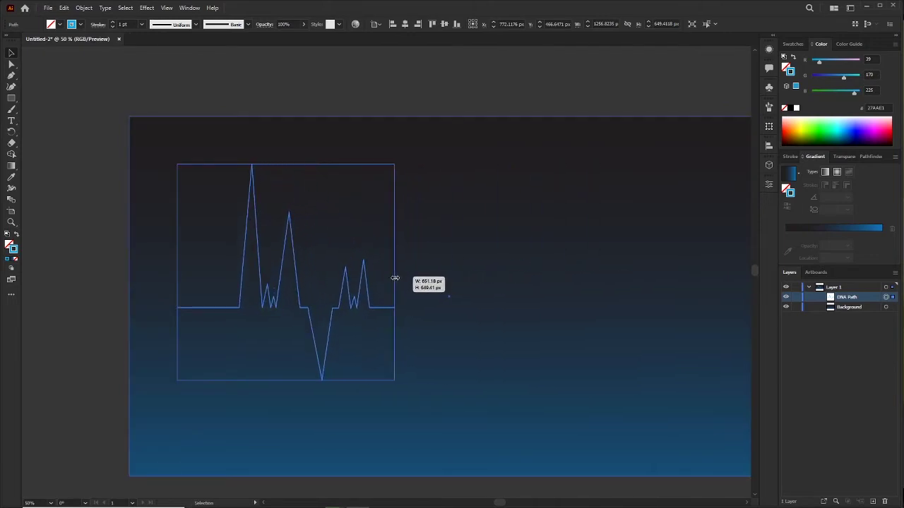
Step: Alt-drag copies of the heartbeat line so three run end to end
{"action": "left_click", "coordinate": [409, 107]}
{"action": "left_click", "coordinate": [351, 309]}
{"action": "left_click_drag", "start_coordinate": [351, 309], "coordinate": [562, 306]}
{"action": "left_click_drag", "start_coordinate": [605, 273], "coordinate": [583, 278]}
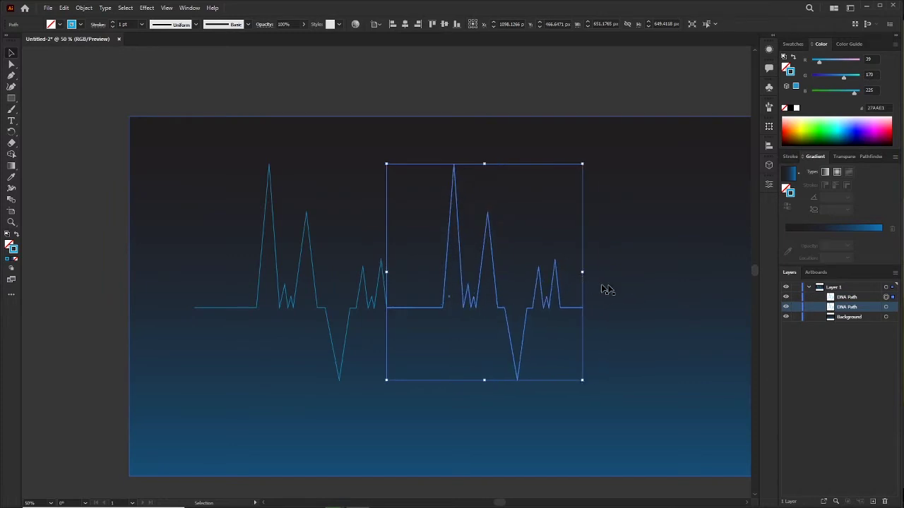
{"action": "left_click", "coordinate": [625, 289]}
{"action": "key", "text": "ctrl+minus"}
{"action": "left_click", "coordinate": [619, 262]}
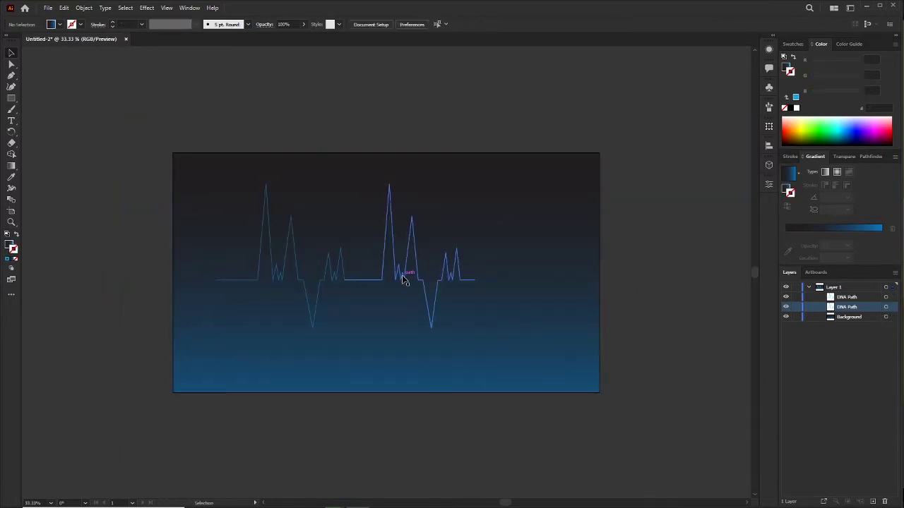
{"action": "left_click", "coordinate": [418, 282]}
{"action": "left_click_drag", "start_coordinate": [418, 282], "coordinate": [534, 282]}
{"action": "left_click", "coordinate": [642, 251]}
{"action": "key", "text": "ctrl+plus"}
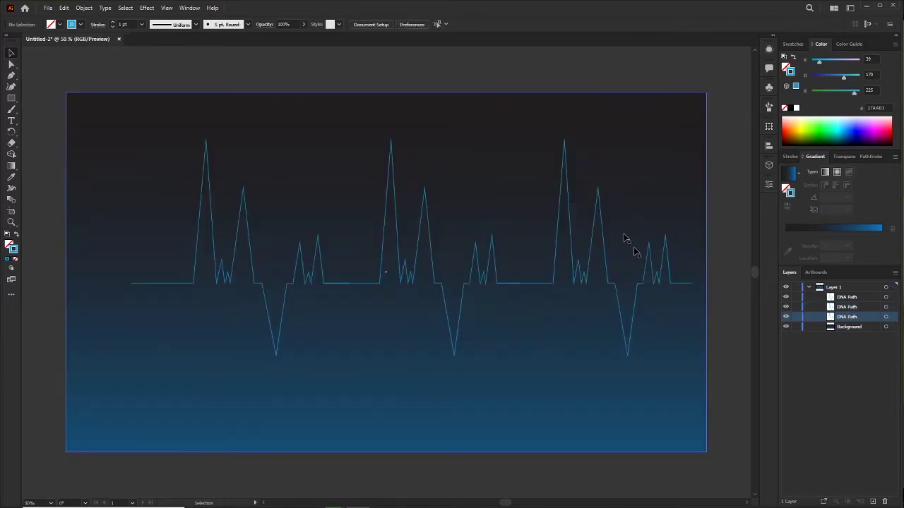
Step: Reflect the middle heartbeat copy across the vertical axis
{"action": "left_click", "coordinate": [409, 279]}
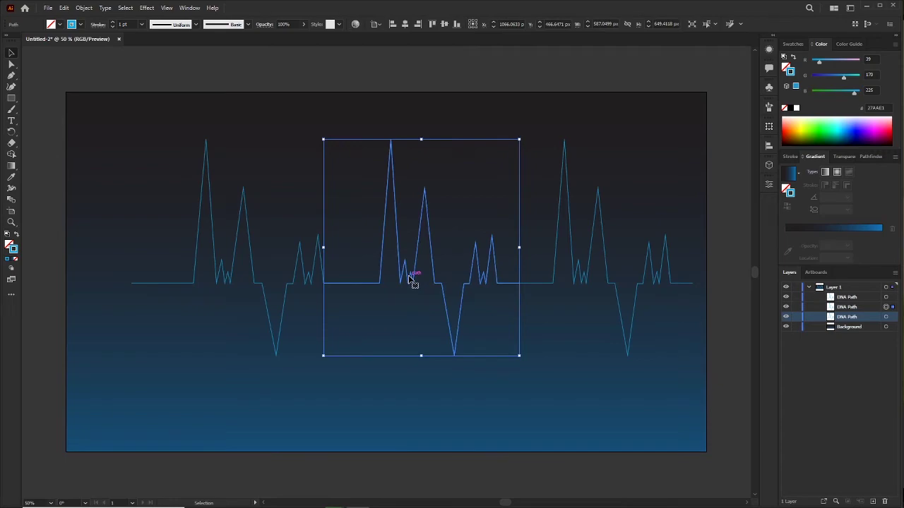
{"action": "right_click", "coordinate": [410, 280]}
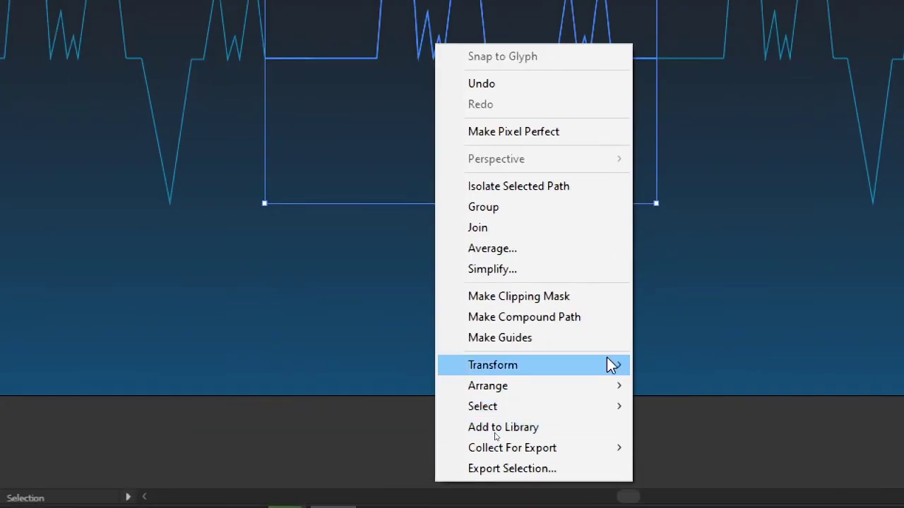
{"action": "mouse_move", "coordinate": [534, 365]}
{"action": "left_click", "coordinate": [720, 268]}
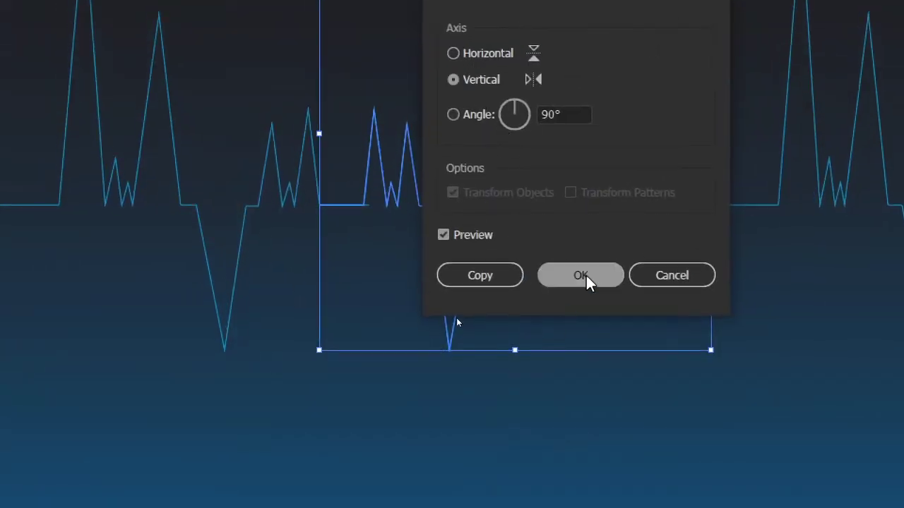
{"action": "left_click", "coordinate": [580, 275]}
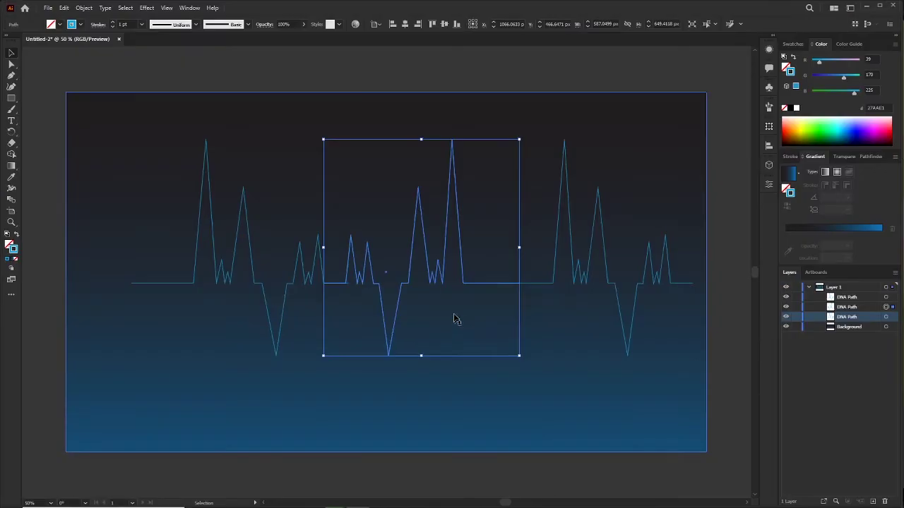
{"action": "left_click", "coordinate": [422, 88]}
Step: Nudge the middle heartbeat line slightly right and lock the Background layer
{"action": "left_click", "coordinate": [432, 353]}
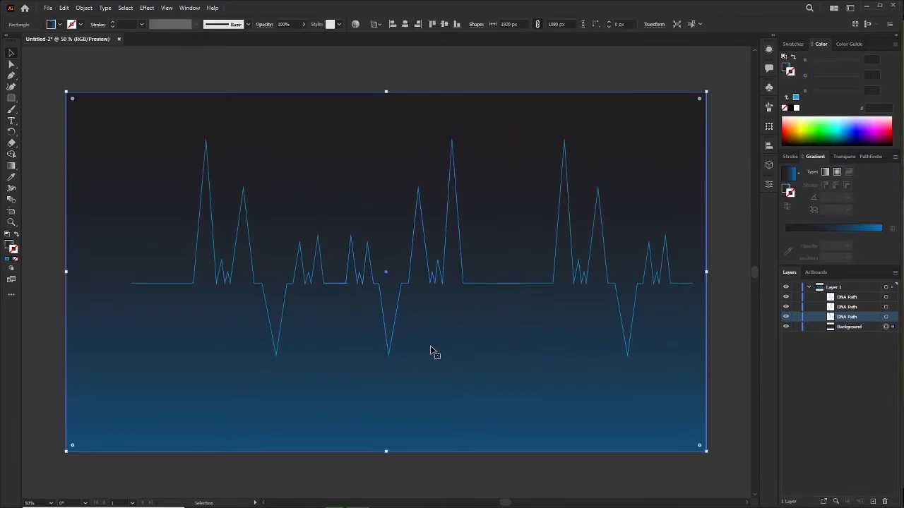
{"action": "left_click", "coordinate": [400, 303]}
{"action": "left_click_drag", "start_coordinate": [400, 304], "coordinate": [402, 303]}
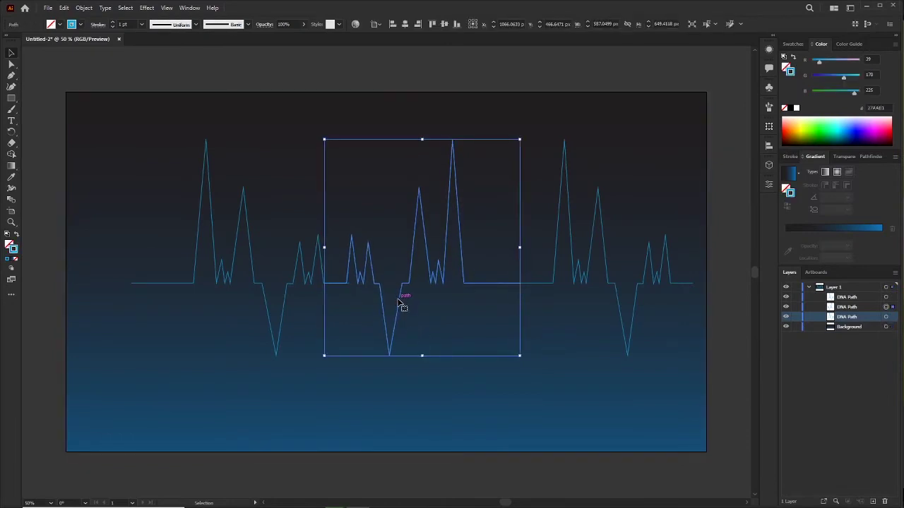
{"action": "left_click", "coordinate": [308, 401]}
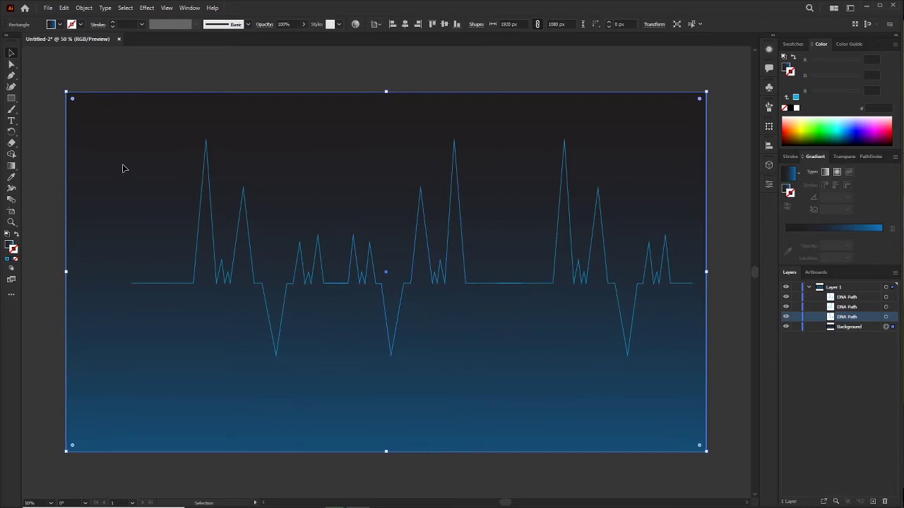
{"action": "left_click", "coordinate": [795, 326]}
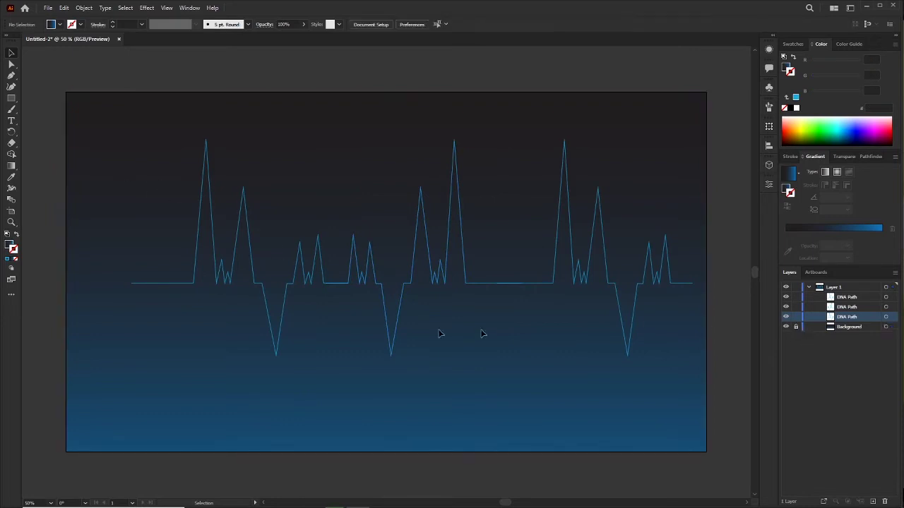
Step: Shift all three heartbeat lines slightly left and down, then group them
{"action": "left_click_drag", "start_coordinate": [163, 194], "coordinate": [509, 337]}
{"action": "mouse_move", "coordinate": [607, 288]}
{"action": "left_mouse_down"}
{"action": "mouse_move", "coordinate": [589, 300]}
{"action": "mouse_move", "coordinate": [546, 293]}
{"action": "left_mouse_up"}
{"action": "left_click", "coordinate": [655, 207]}
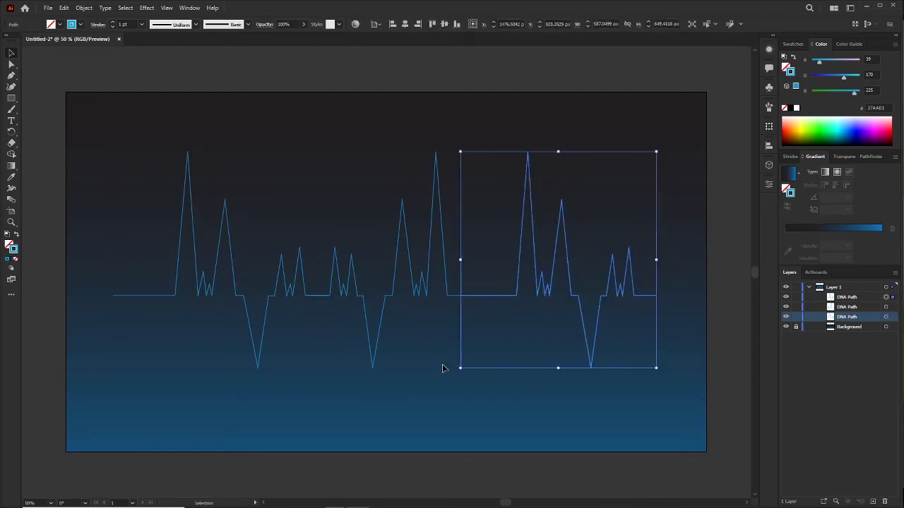
{"action": "left_click", "coordinate": [406, 390]}
{"action": "left_click_drag", "start_coordinate": [136, 180], "coordinate": [664, 400]}
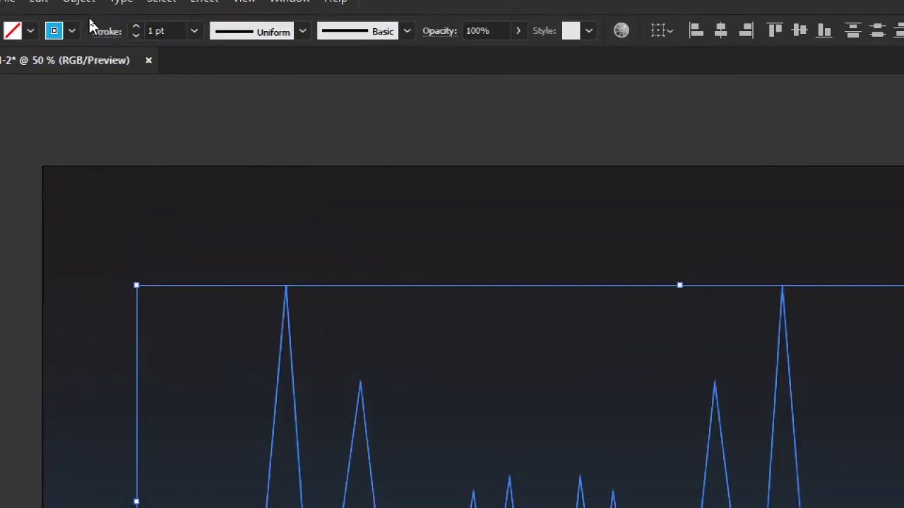
{"action": "left_click", "coordinate": [84, 8]}
{"action": "left_click", "coordinate": [108, 54]}
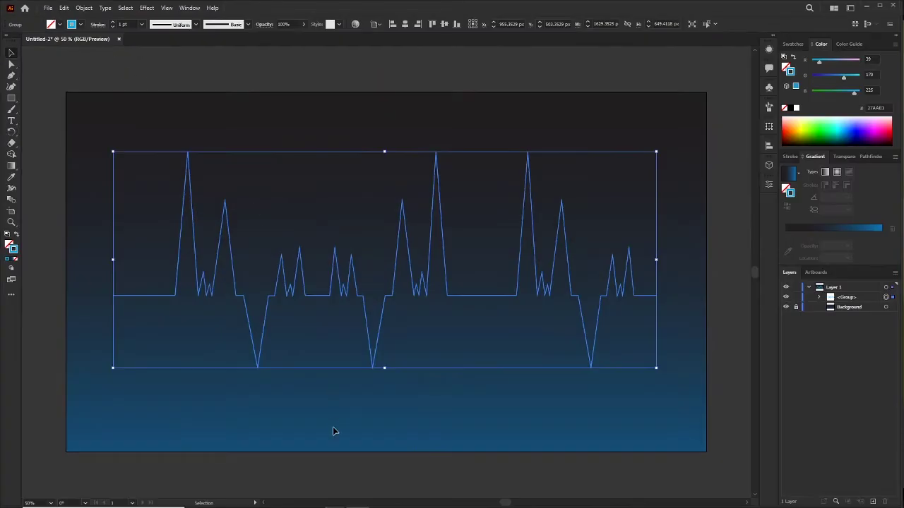
{"action": "left_click", "coordinate": [333, 427]}
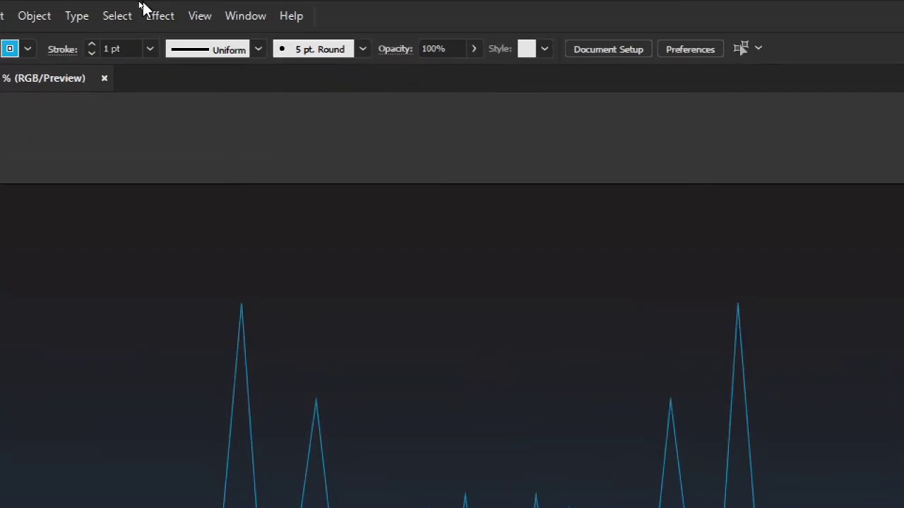
Step: Apply an Outer Glow in colour 27AAE1, Screen mode, 75% opacity, 5 px blur
{"action": "left_click", "coordinate": [147, 8]}
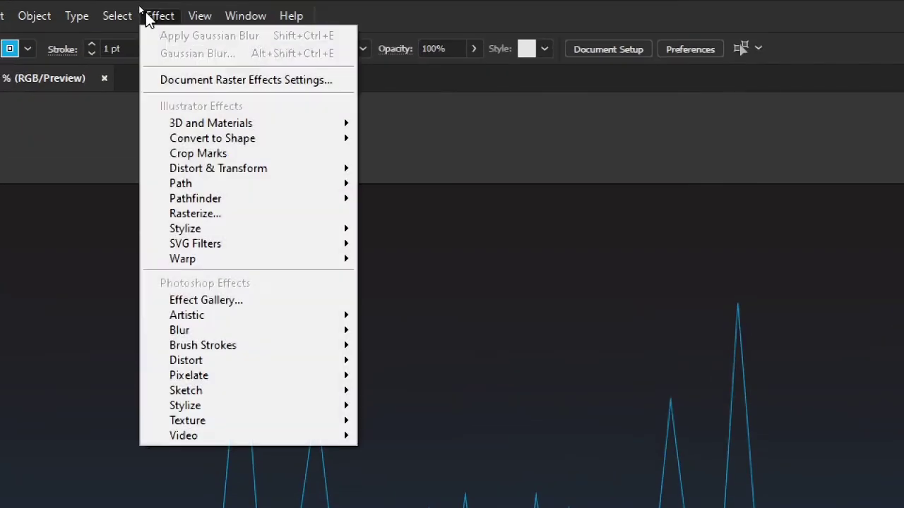
{"action": "mouse_move", "coordinate": [185, 228]}
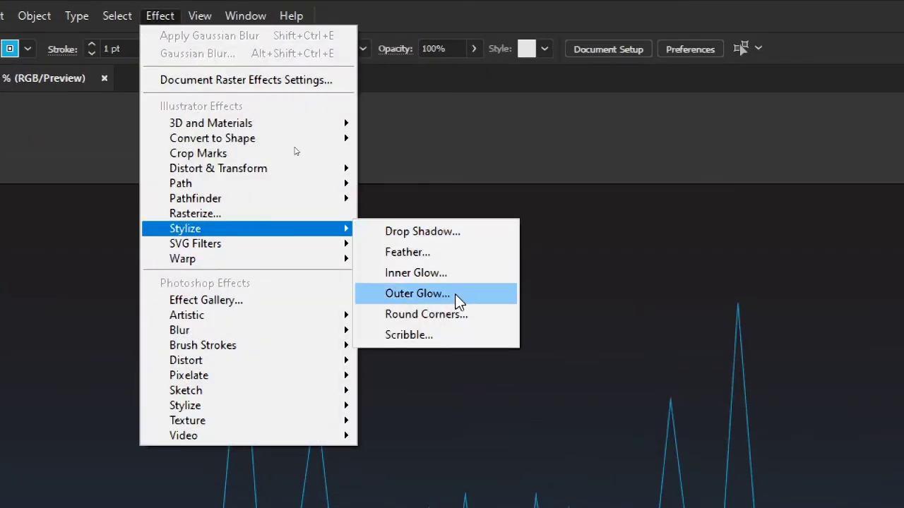
{"action": "left_click", "coordinate": [455, 295]}
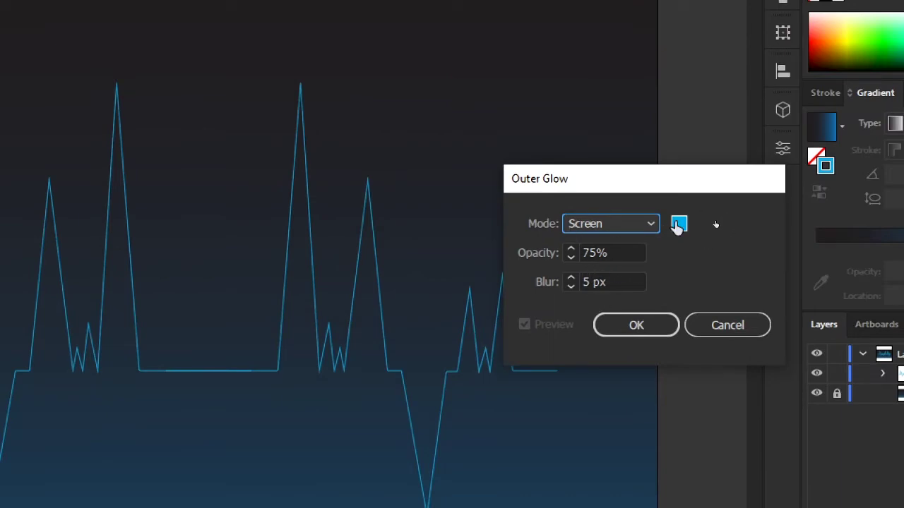
{"action": "left_click", "coordinate": [679, 223]}
{"action": "type", "text": "27AAE1"}
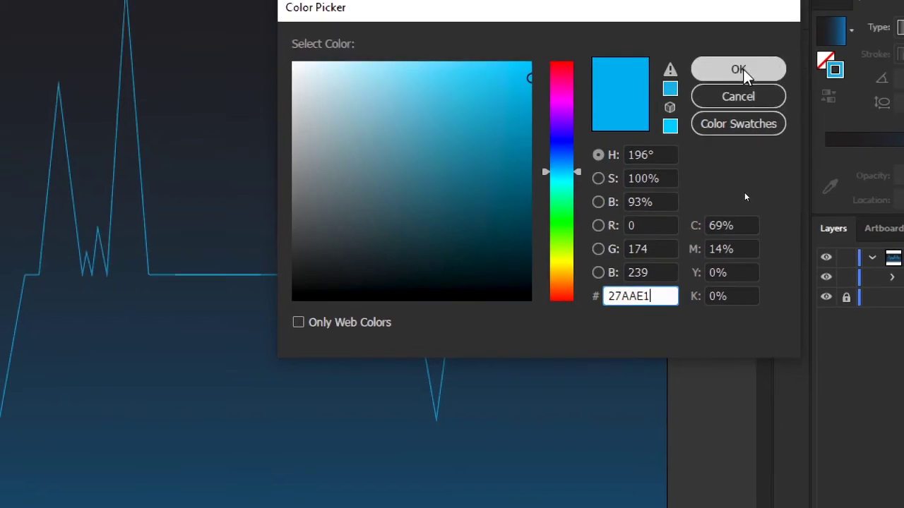
{"action": "left_click", "coordinate": [734, 34]}
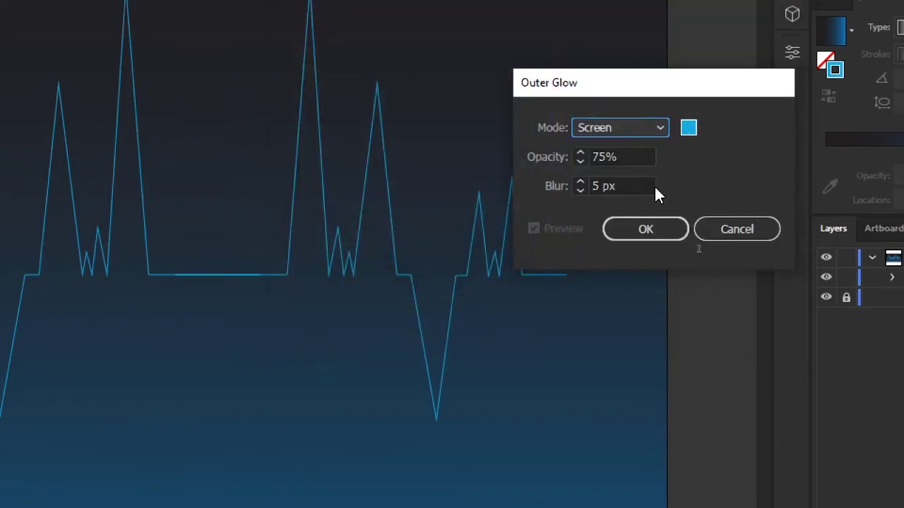
{"action": "left_click", "coordinate": [638, 231]}
Step: Reselect the heartbeat group and bring up the Transparency blend mode list
{"action": "left_click_drag", "start_coordinate": [106, 191], "coordinate": [580, 336]}
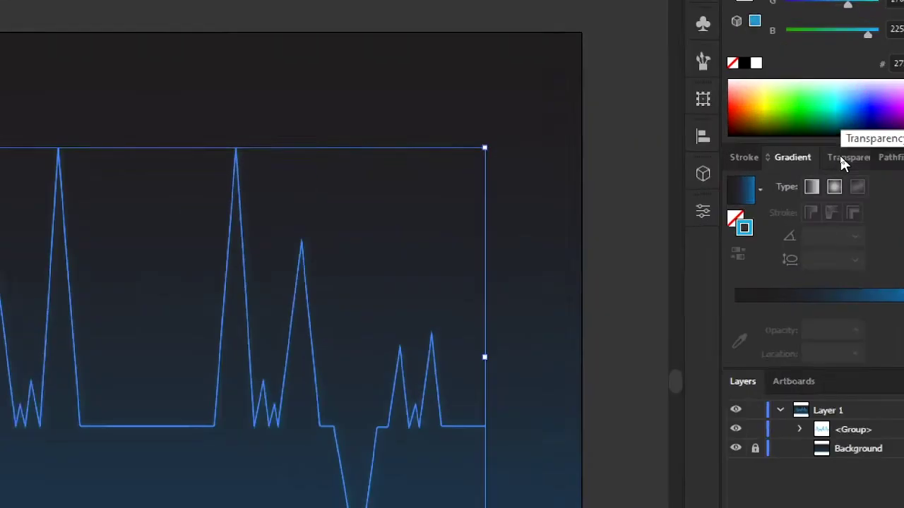
{"action": "left_click", "coordinate": [844, 156]}
{"action": "left_click", "coordinate": [801, 171]}
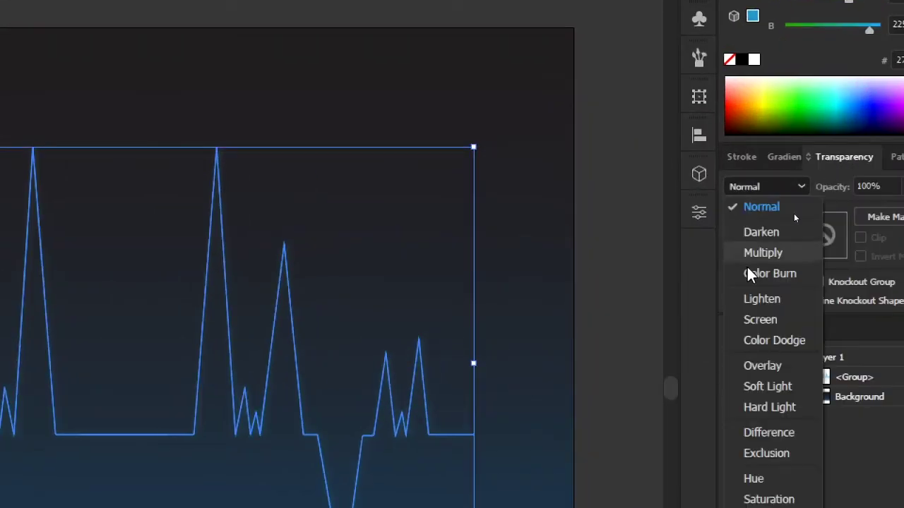
Step: Set the heartbeat group's blend mode to Lighten, undoing a first scaling attempt
{"action": "left_click", "coordinate": [777, 298]}
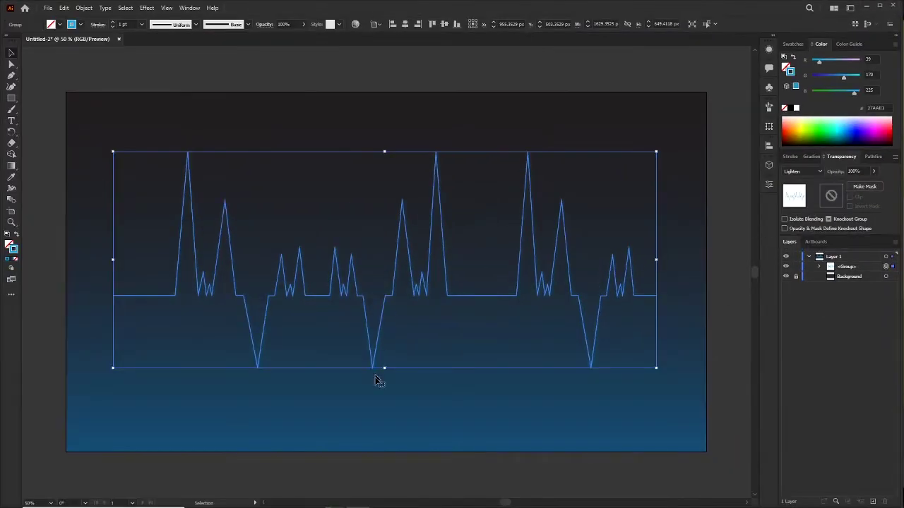
{"action": "left_click", "coordinate": [375, 426]}
{"action": "left_click", "coordinate": [389, 299]}
{"action": "mouse_move", "coordinate": [655, 151]}
{"action": "left_mouse_down"}
{"action": "mouse_move", "coordinate": [619, 164]}
{"action": "mouse_move", "coordinate": [637, 161]}
{"action": "left_mouse_up"}
{"action": "key", "text": "ctrl+z"}
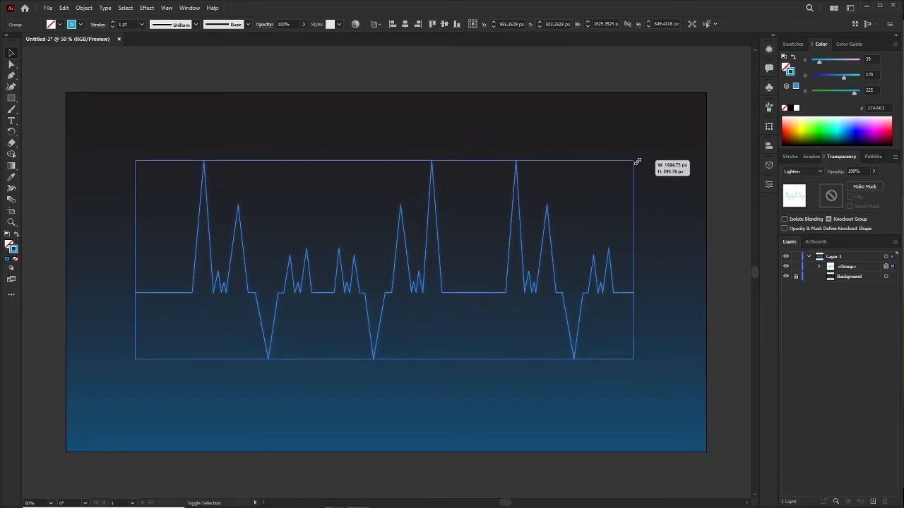
Step: Resize the heartbeat group to 1495 px wide and centre it vertically at Y 540
{"action": "left_click", "coordinate": [615, 218]}
{"action": "left_click_drag", "start_coordinate": [408, 291], "coordinate": [415, 289]}
{"action": "left_click_drag", "start_coordinate": [494, 243], "coordinate": [503, 239]}
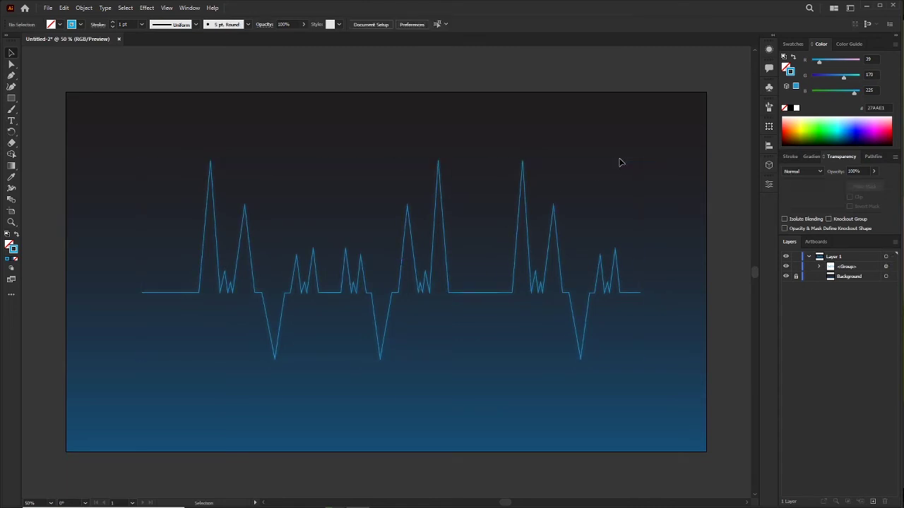
{"action": "left_click", "coordinate": [479, 297]}
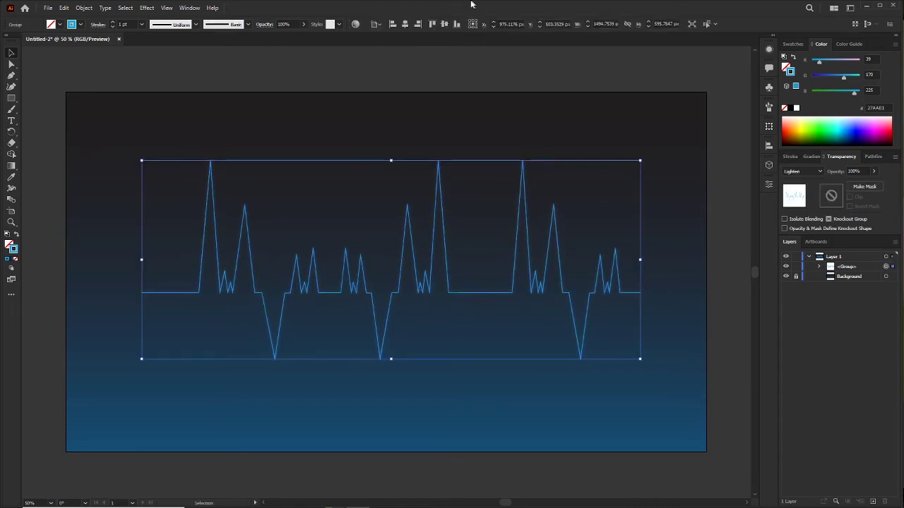
{"action": "left_click", "coordinate": [444, 26]}
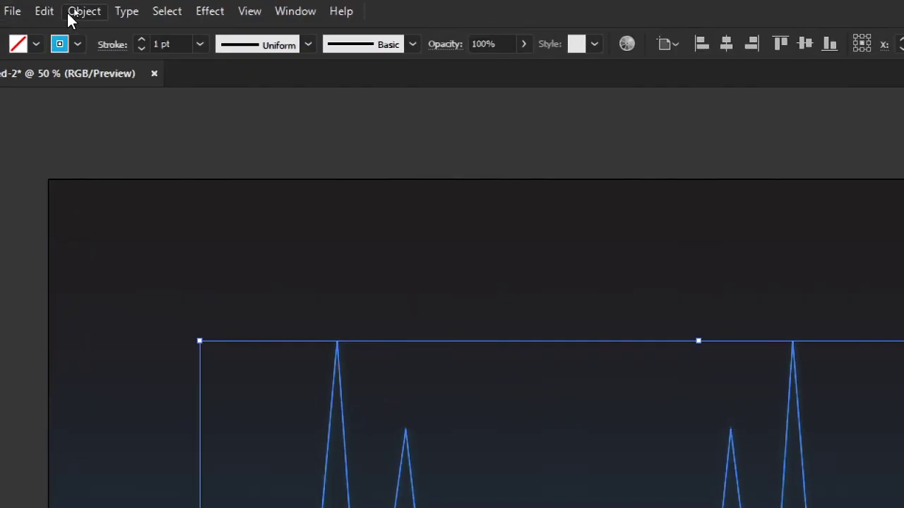
Step: Copy the heartbeat group and paste the duplicate behind the original
{"action": "left_click", "coordinate": [63, 8]}
{"action": "left_click", "coordinate": [53, 106]}
{"action": "left_click", "coordinate": [44, 10]}
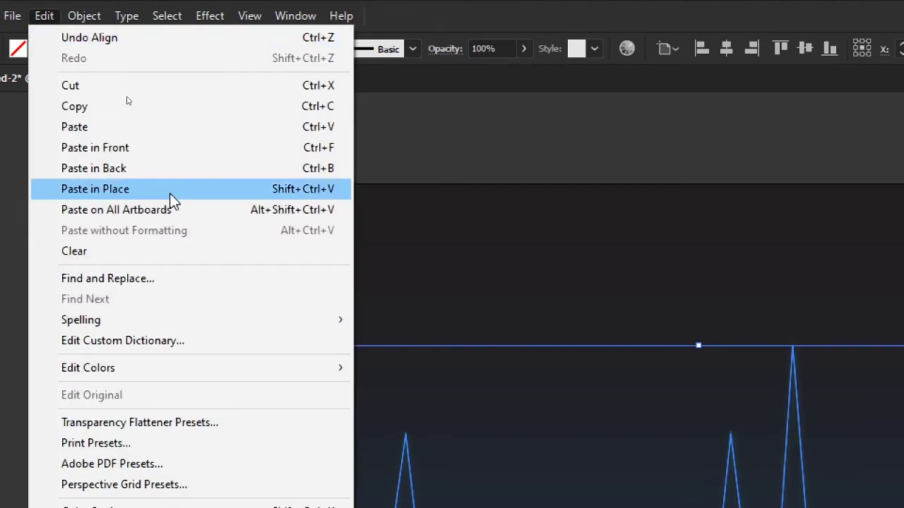
{"action": "left_click", "coordinate": [165, 170]}
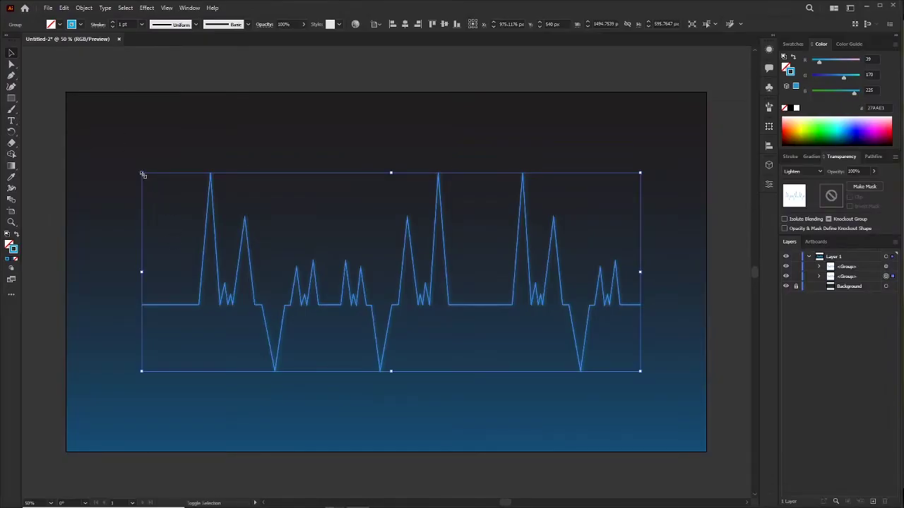
Step: Shrink the duplicate to about 927 × 370 px and place it over the line's left half at X 633
{"action": "mouse_move", "coordinate": [142, 174]}
{"action": "left_mouse_down"}
{"action": "mouse_move", "coordinate": [226, 222]}
{"action": "mouse_move", "coordinate": [218, 210]}
{"action": "mouse_move", "coordinate": [236, 210]}
{"action": "left_mouse_up"}
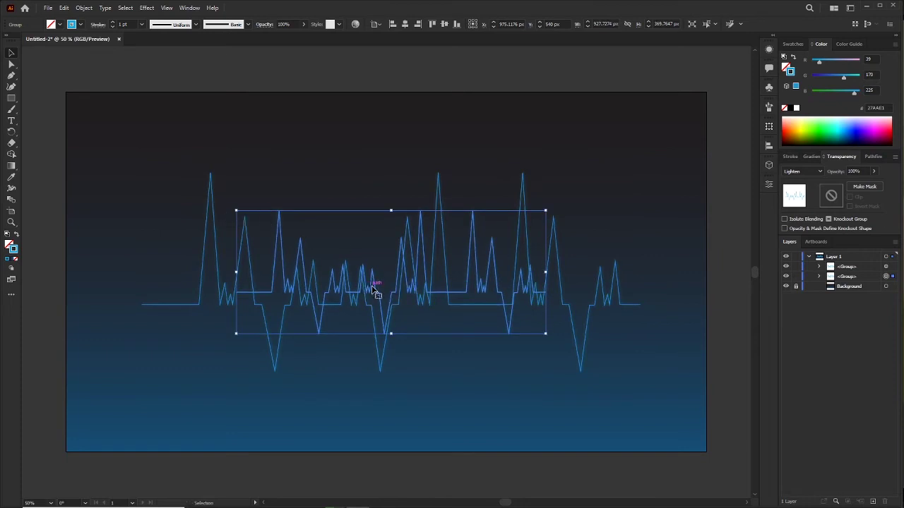
{"action": "left_click_drag", "start_coordinate": [373, 288], "coordinate": [261, 298]}
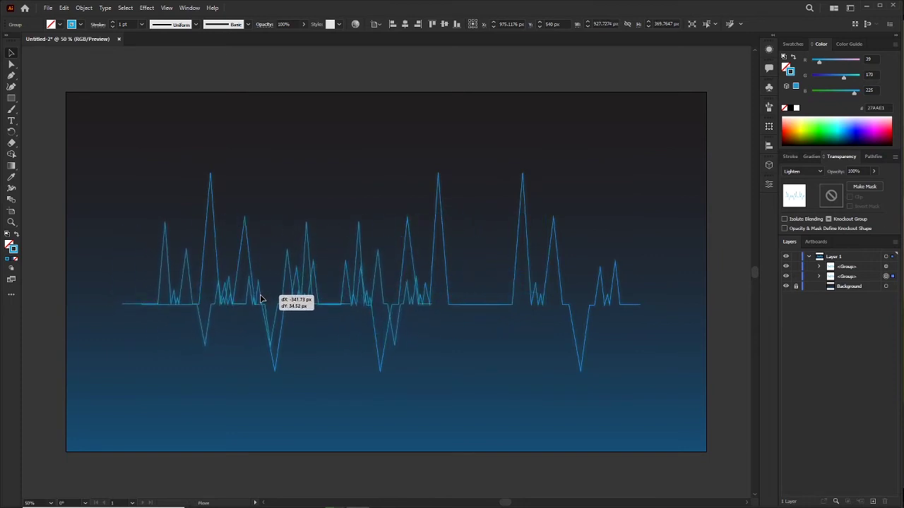
{"action": "left_click_drag", "start_coordinate": [260, 294], "coordinate": [259, 295]}
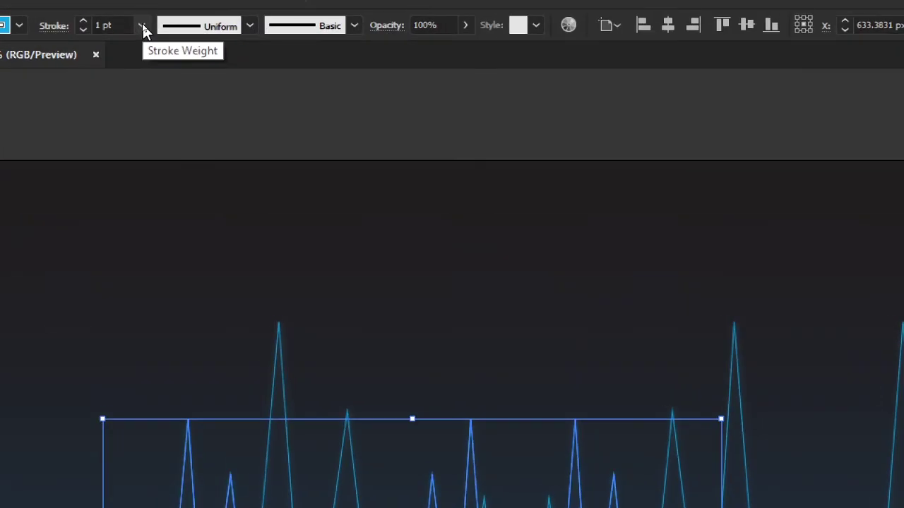
Step: Thin the echo's stroke to 0.5 pt and apply a Gaussian Blur of about 4.4 radius
{"action": "left_click", "coordinate": [143, 26]}
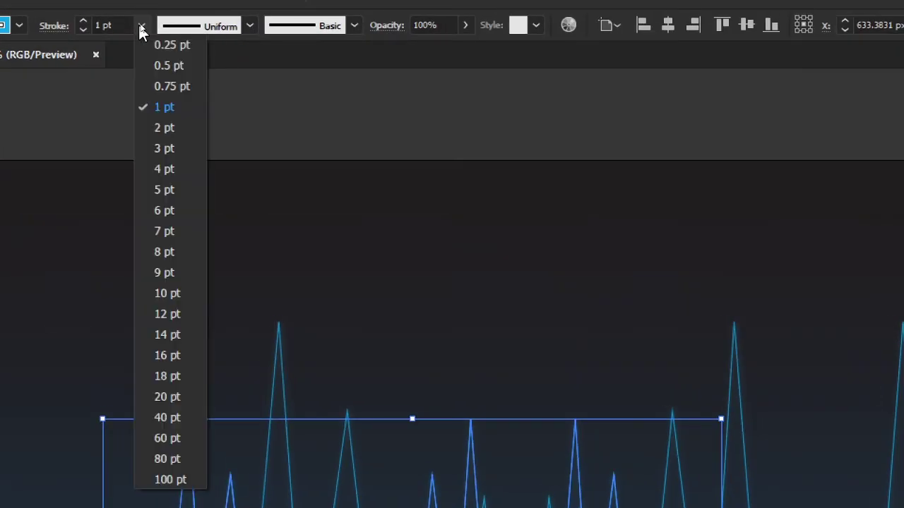
{"action": "left_click", "coordinate": [160, 66]}
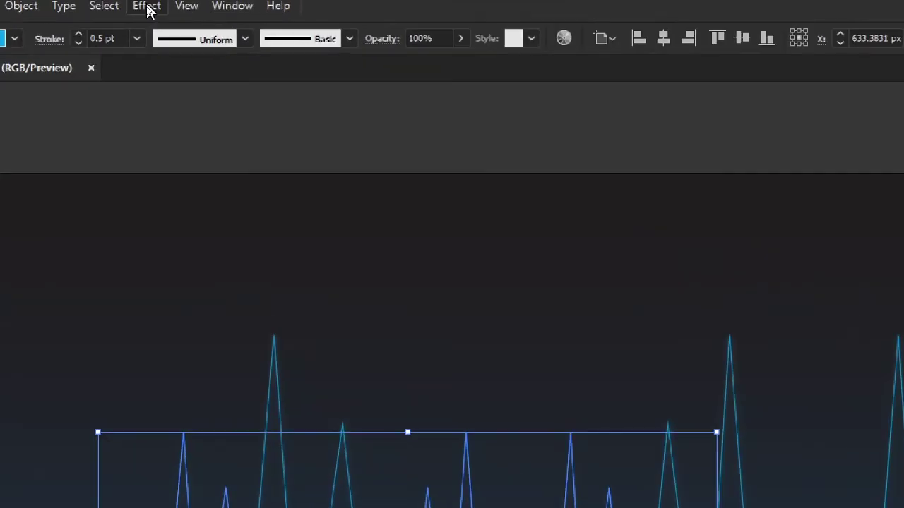
{"action": "left_click", "coordinate": [149, 9]}
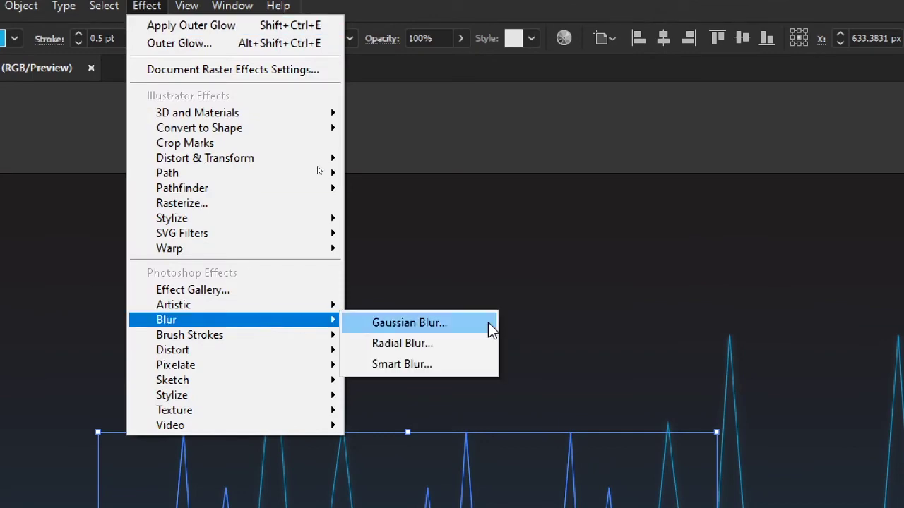
{"action": "left_click", "coordinate": [488, 324]}
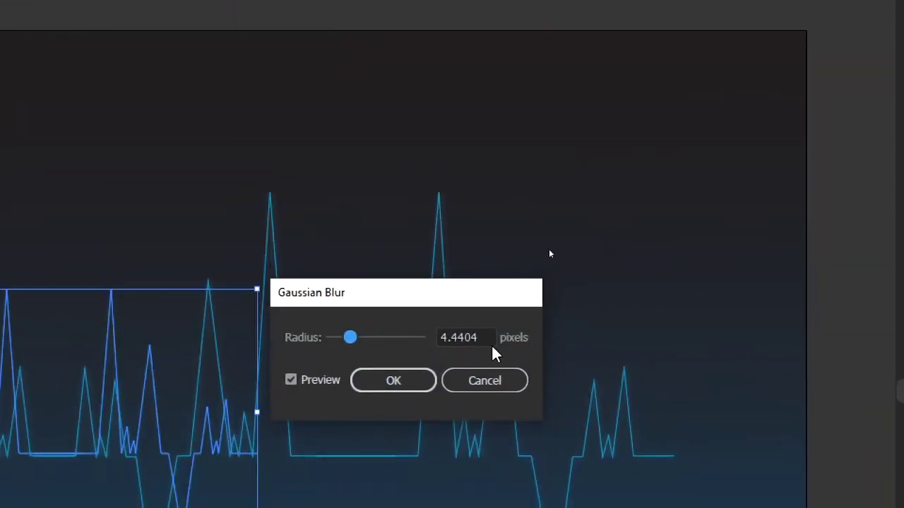
{"action": "left_click", "coordinate": [392, 381]}
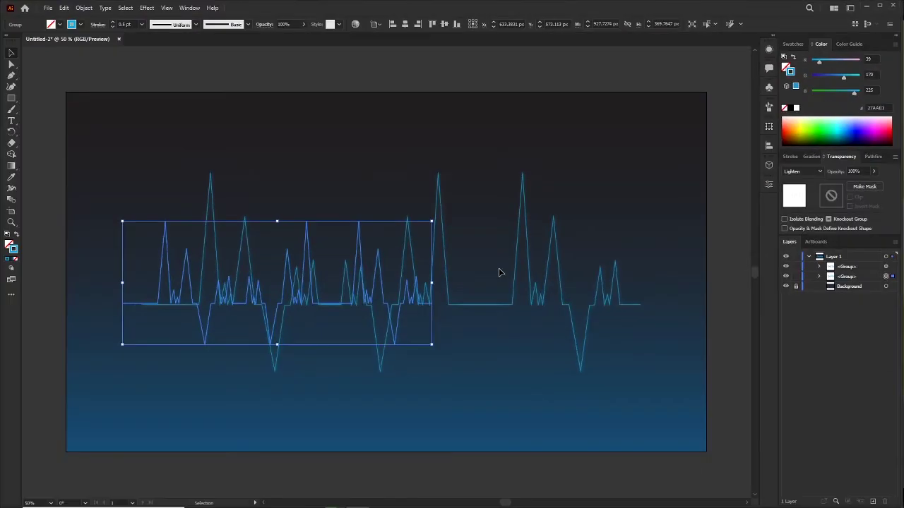
Step: Fade the blurred echo to 30% opacity and give the smaller echo a 0.25 pt stroke
{"action": "left_click", "coordinate": [463, 349]}
{"action": "left_click", "coordinate": [193, 276]}
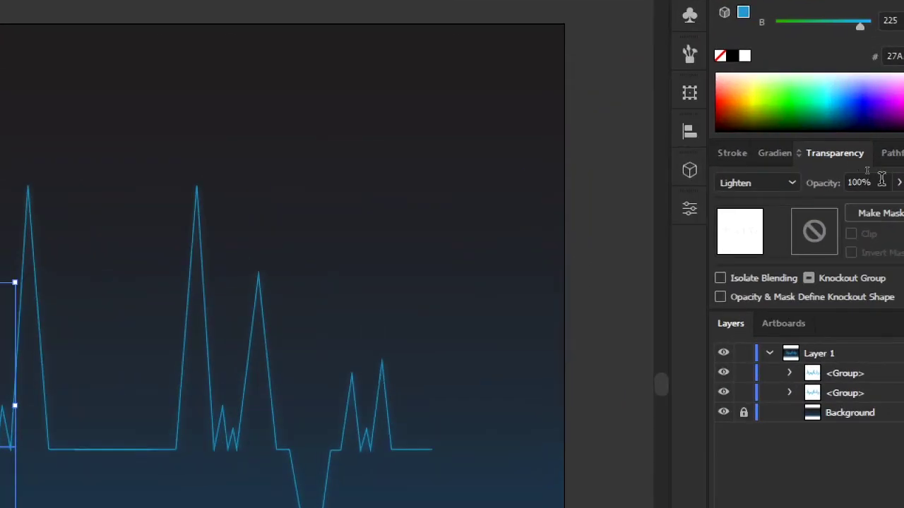
{"action": "left_click", "coordinate": [874, 170]}
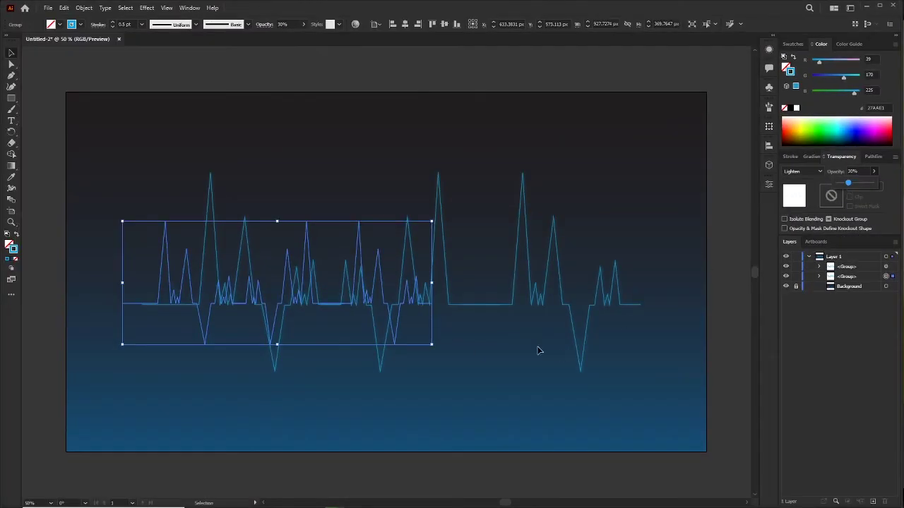
{"action": "left_click", "coordinate": [460, 377]}
{"action": "left_click", "coordinate": [288, 258]}
{"action": "left_click", "coordinate": [142, 25]}
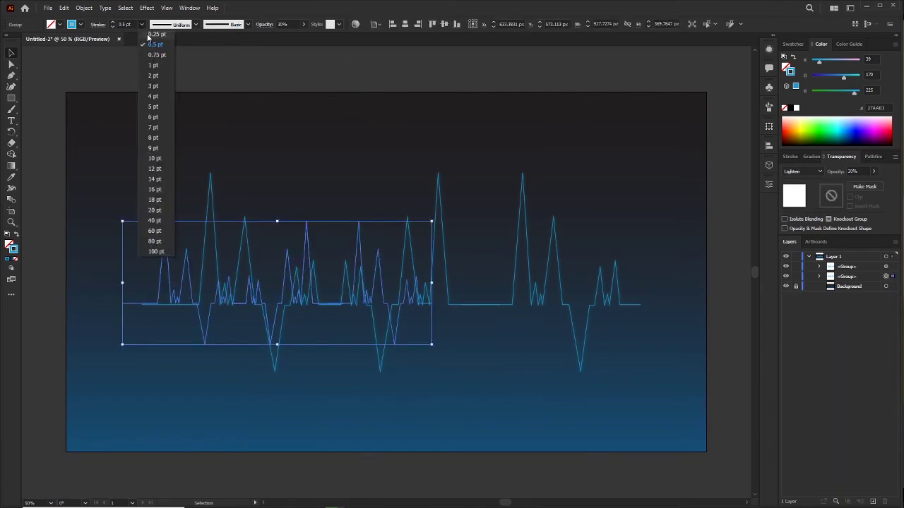
{"action": "left_click", "coordinate": [216, 391]}
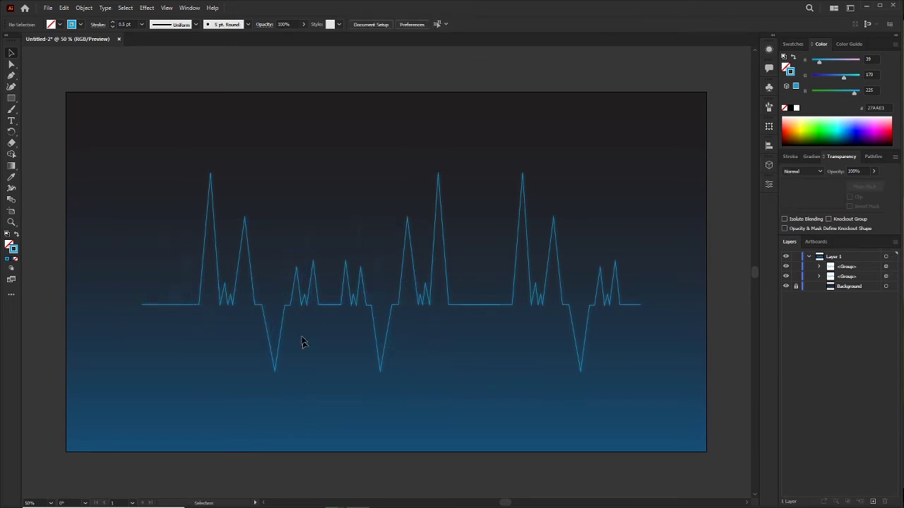
Step: Duplicate the faint echo group onto the right half of the heartbeat line, keeping its size
{"action": "left_click", "coordinate": [289, 268]}
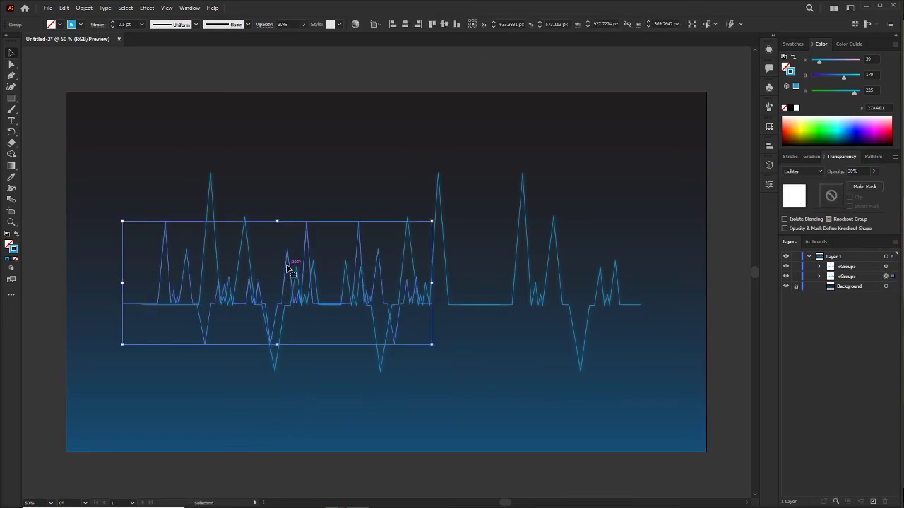
{"action": "left_click_drag", "start_coordinate": [288, 269], "coordinate": [550, 268]}
{"action": "left_click", "coordinate": [365, 252], "text": "shift"}
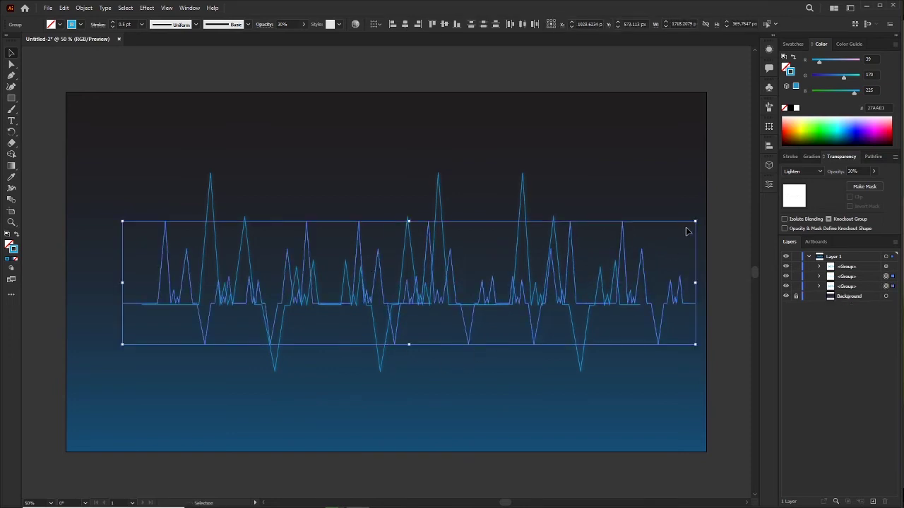
{"action": "mouse_move", "coordinate": [694, 222]}
{"action": "left_mouse_down"}
{"action": "mouse_move", "coordinate": [676, 234]}
{"action": "mouse_move", "coordinate": [672, 207]}
{"action": "left_mouse_up"}
{"action": "key", "text": "ctrl+z"}
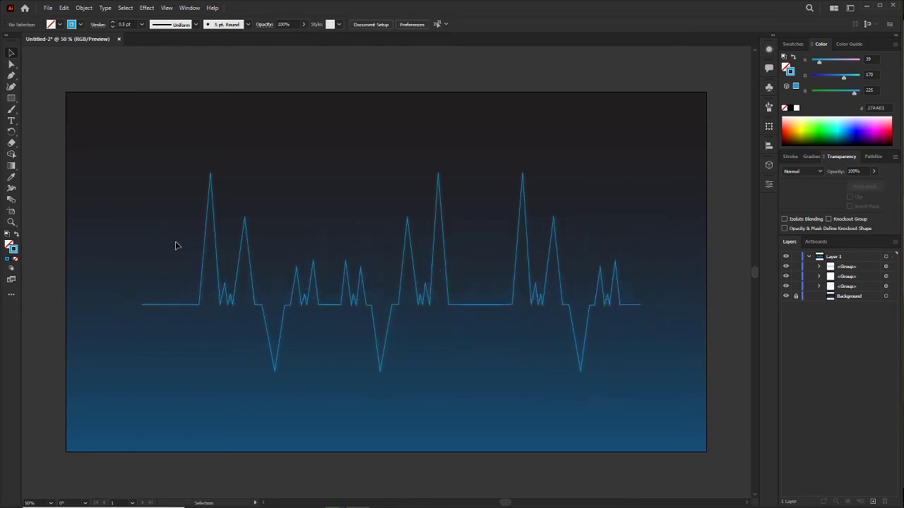
Step: Marquee-select all the wave groups and nudge them slightly upward
{"action": "left_click_drag", "start_coordinate": [140, 213], "coordinate": [724, 380]}
{"action": "left_click_drag", "start_coordinate": [593, 294], "coordinate": [592, 291]}
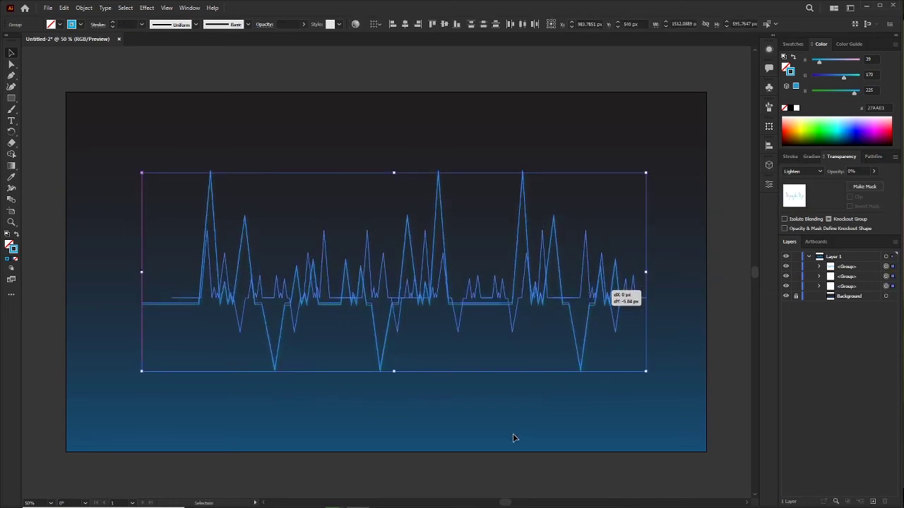
{"action": "left_click", "coordinate": [479, 433]}
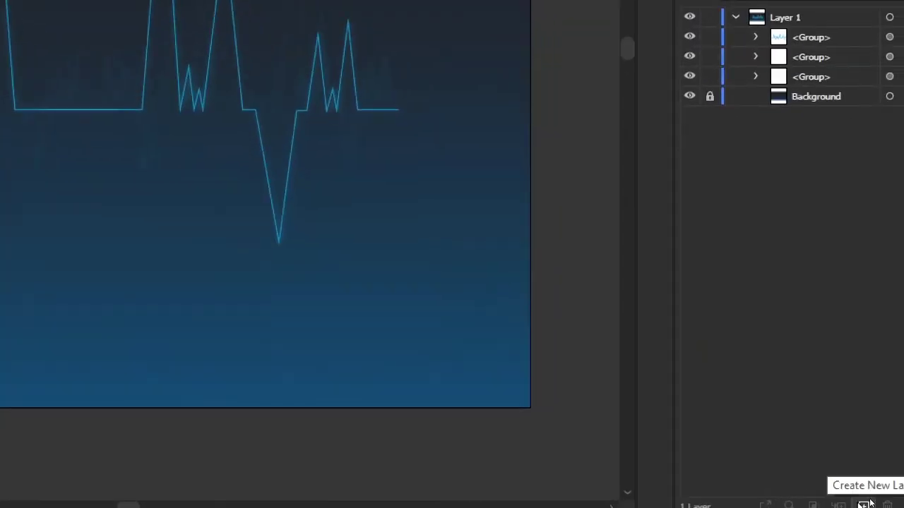
Step: Create a new layer and set blue as the stroke colour for the dots
{"action": "left_click", "coordinate": [873, 502]}
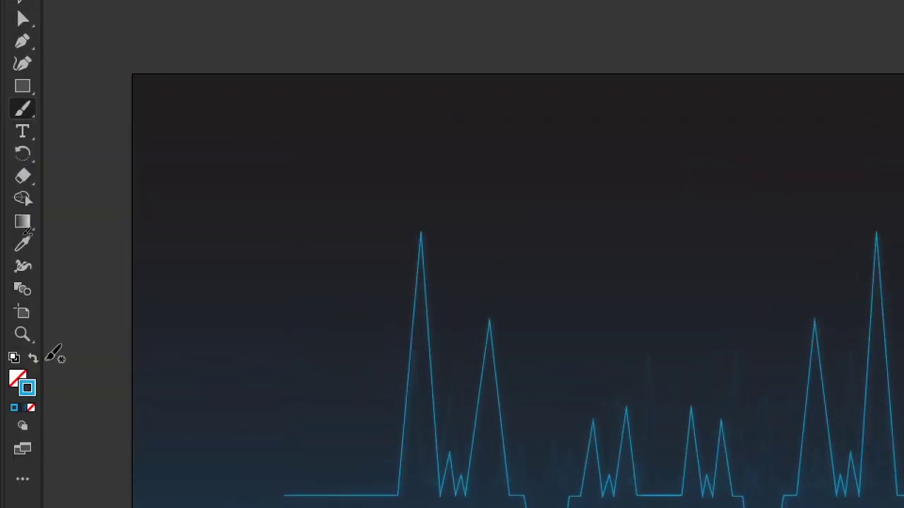
{"action": "left_click", "coordinate": [32, 358]}
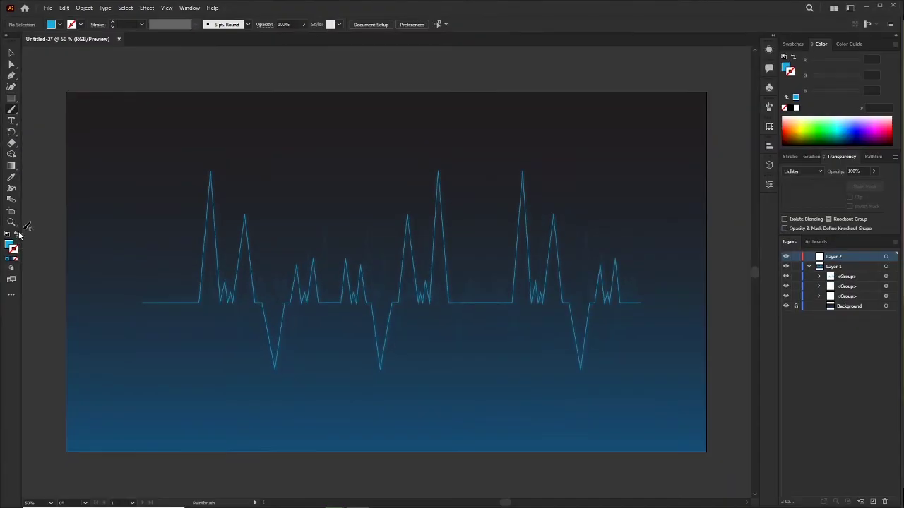
{"action": "key", "text": "shift+x"}
Step: Scatter four small blue Paintbrush dots around the heartbeat waves
{"action": "left_click", "coordinate": [143, 259]}
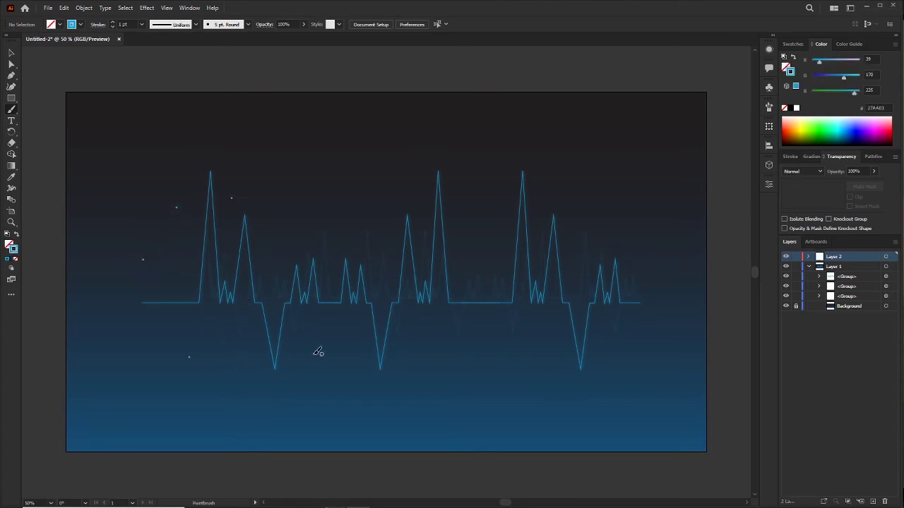
{"action": "left_click", "coordinate": [477, 209]}
{"action": "left_click", "coordinate": [653, 251]}
{"action": "left_click", "coordinate": [637, 337]}
{"action": "left_click", "coordinate": [12, 53]}
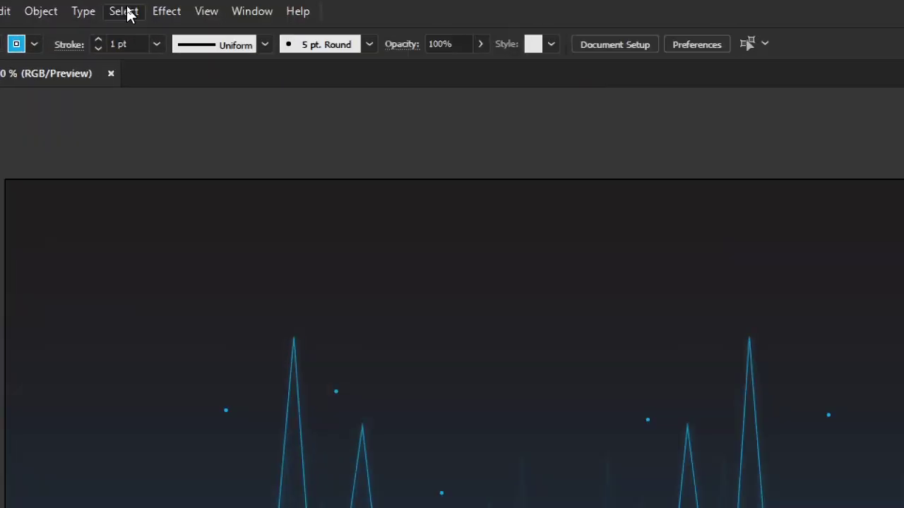
{"action": "left_click", "coordinate": [128, 8]}
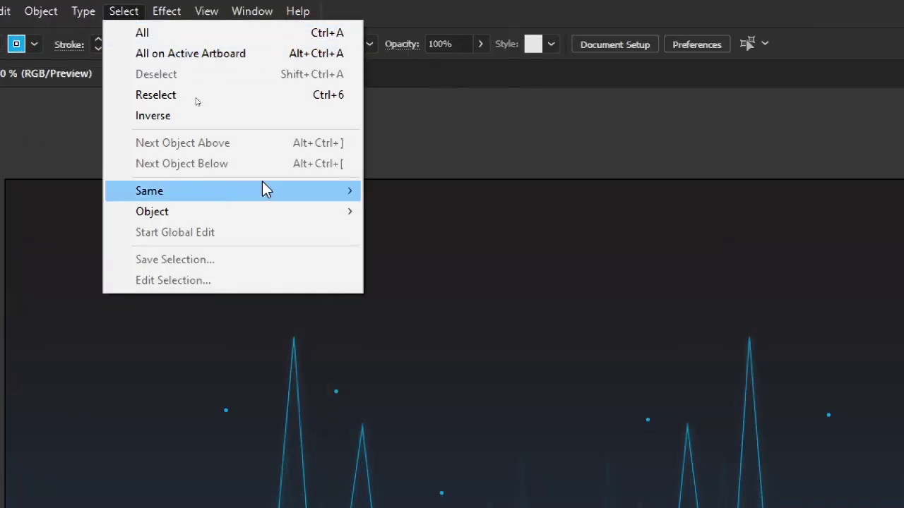
Step: Select all dots with the same appearance and group them
{"action": "left_click", "coordinate": [503, 208]}
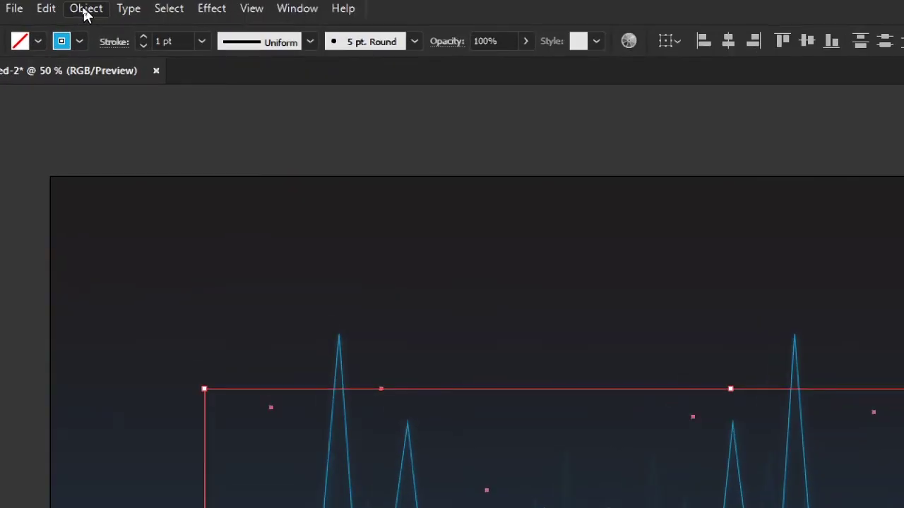
{"action": "left_click", "coordinate": [84, 8]}
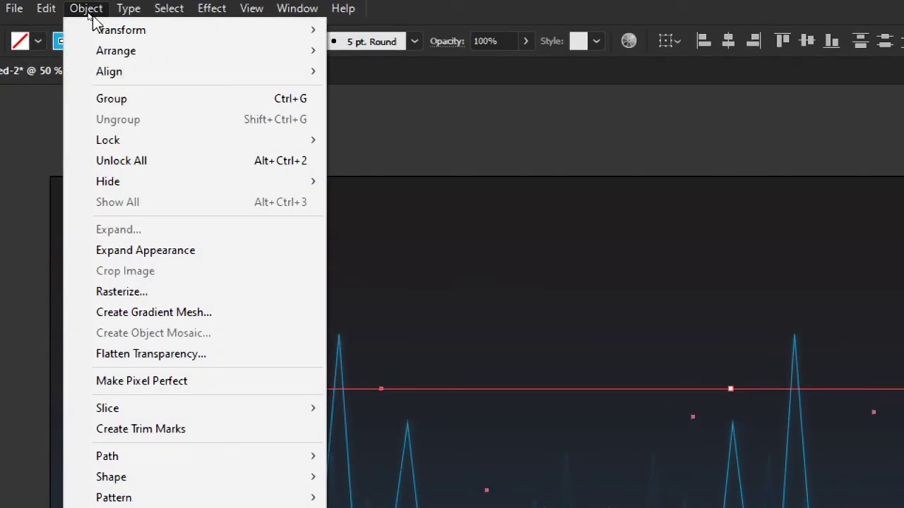
{"action": "left_click", "coordinate": [126, 100]}
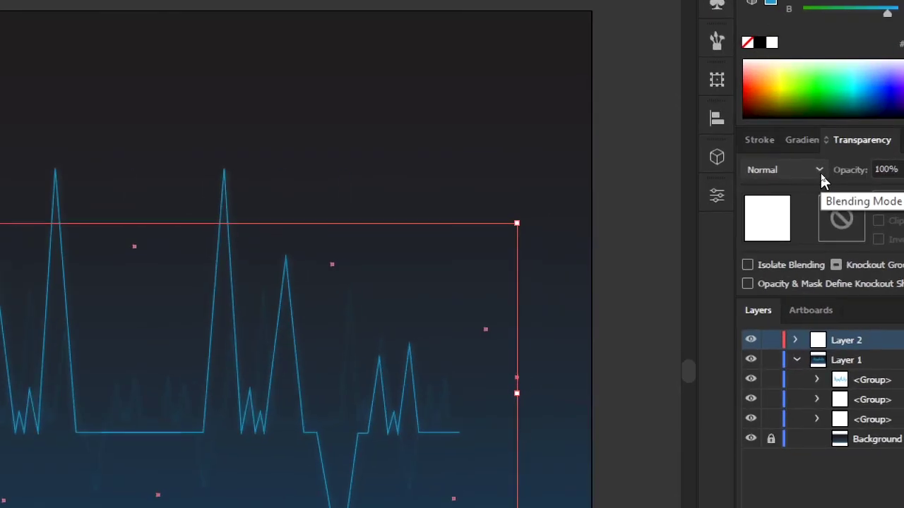
Step: Set the dot group to Lighten blending at about 32% opacity
{"action": "left_click", "coordinate": [819, 172]}
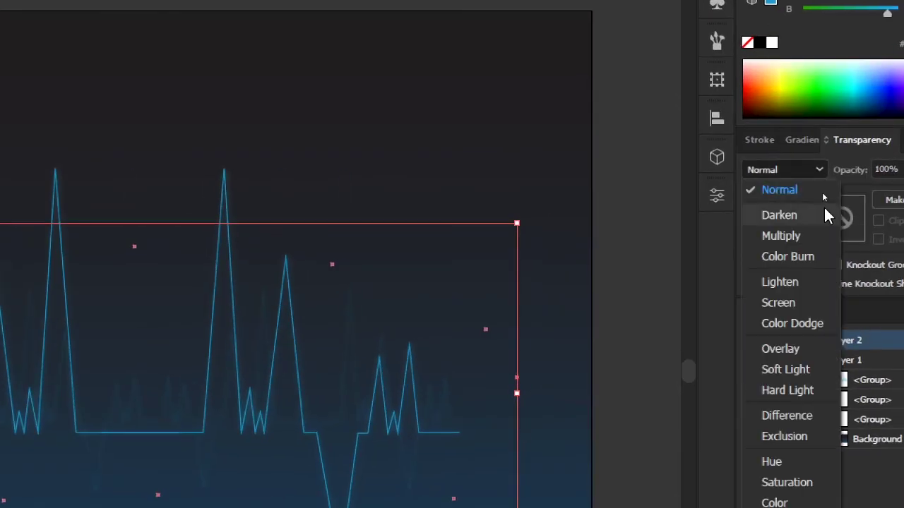
{"action": "left_click", "coordinate": [809, 281]}
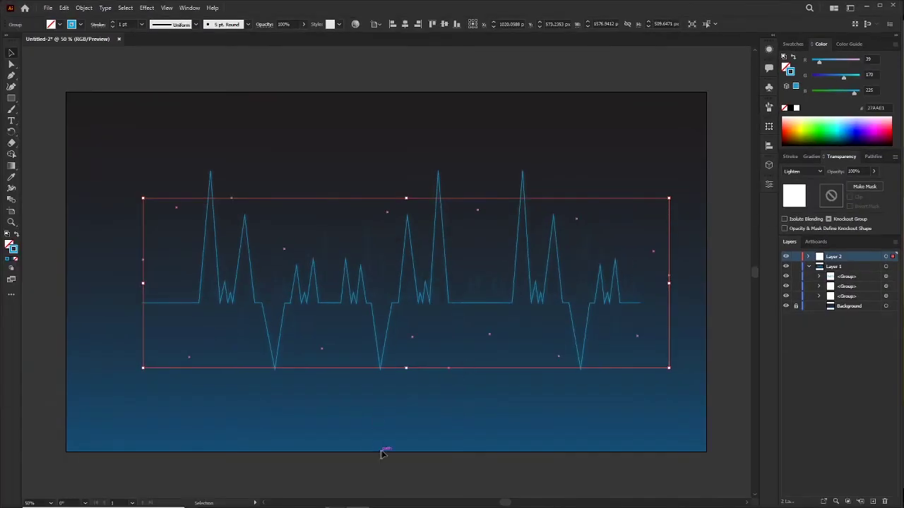
{"action": "left_click", "coordinate": [408, 423]}
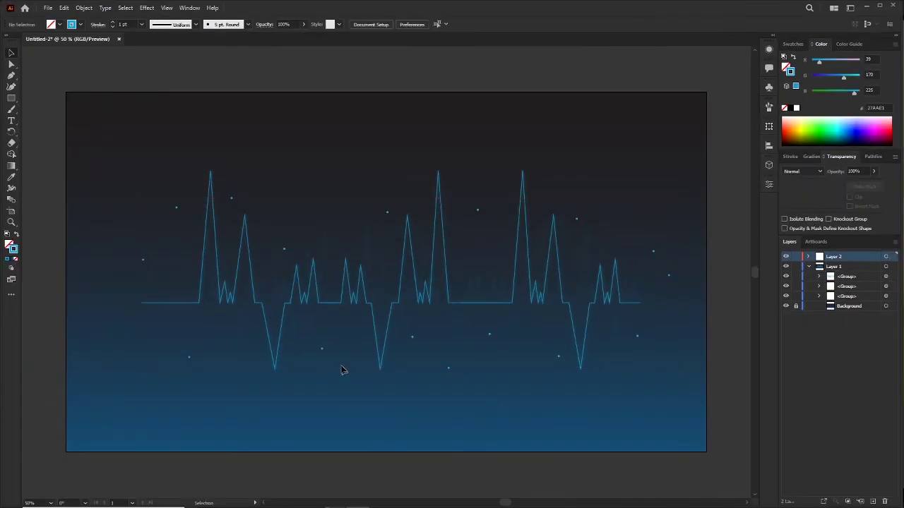
{"action": "left_click", "coordinate": [322, 352]}
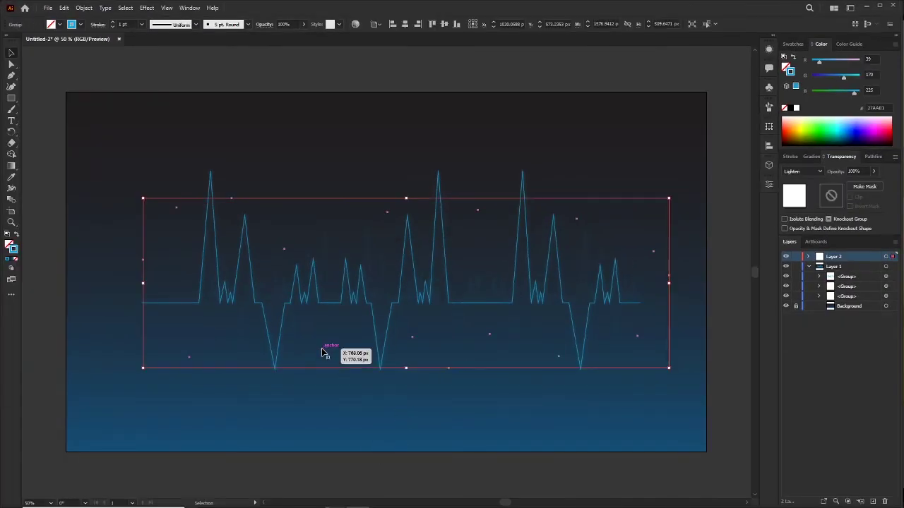
{"action": "left_click", "coordinate": [873, 171]}
{"action": "left_click_drag", "start_coordinate": [871, 191], "coordinate": [835, 192]}
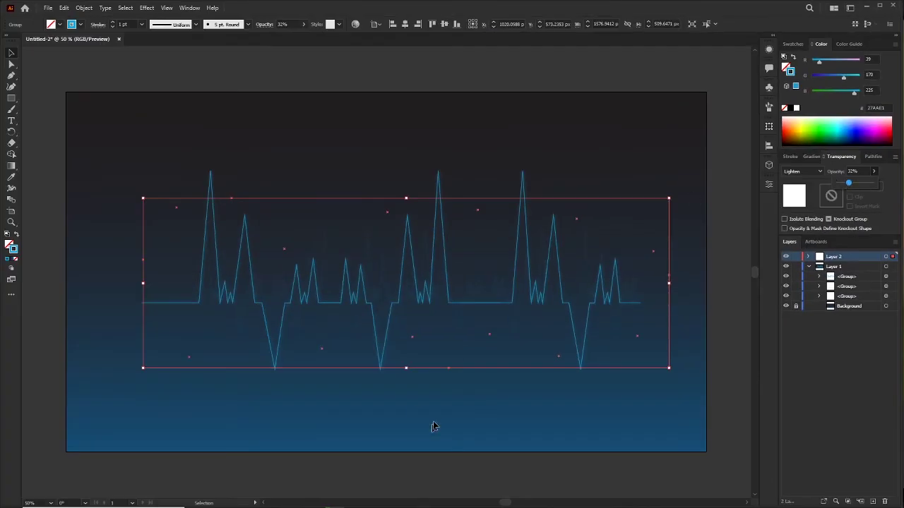
Step: Review the finished artwork, reselecting the wave groups and zooming out and back in
{"action": "left_click", "coordinate": [433, 417]}
{"action": "left_click", "coordinate": [448, 367]}
{"action": "left_click", "coordinate": [419, 405]}
{"action": "mouse_move", "coordinate": [128, 168]}
{"action": "left_mouse_down"}
{"action": "mouse_move", "coordinate": [611, 365]}
{"action": "mouse_move", "coordinate": [692, 414]}
{"action": "left_mouse_up"}
{"action": "left_click", "coordinate": [636, 422]}
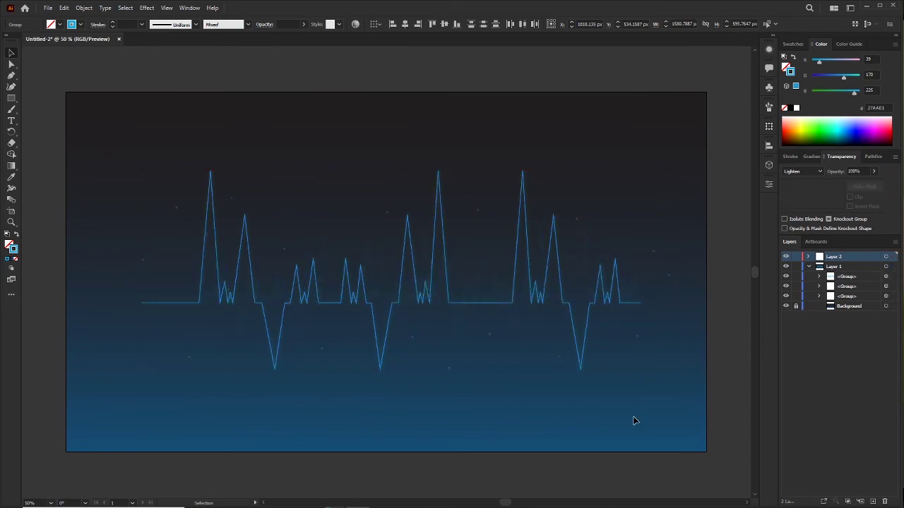
{"action": "key", "text": "ctrl+minus"}
{"action": "key", "text": "ctrl+plus"}
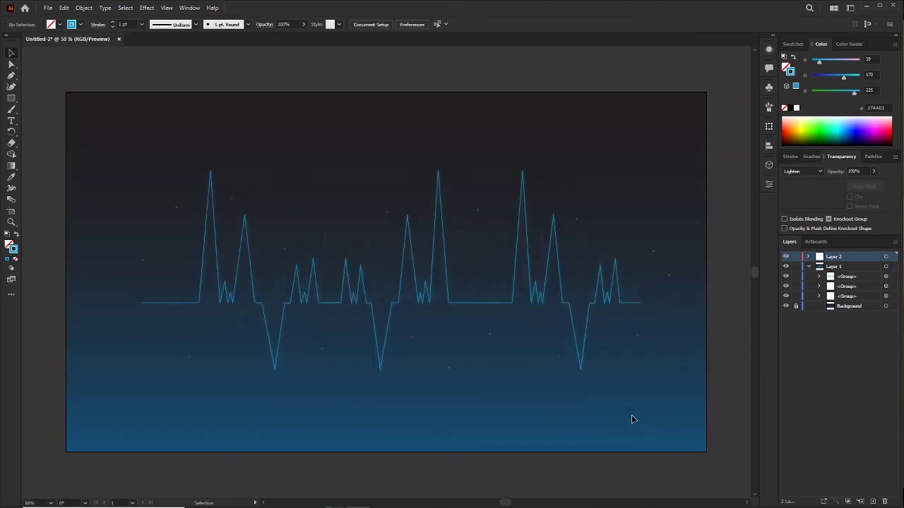